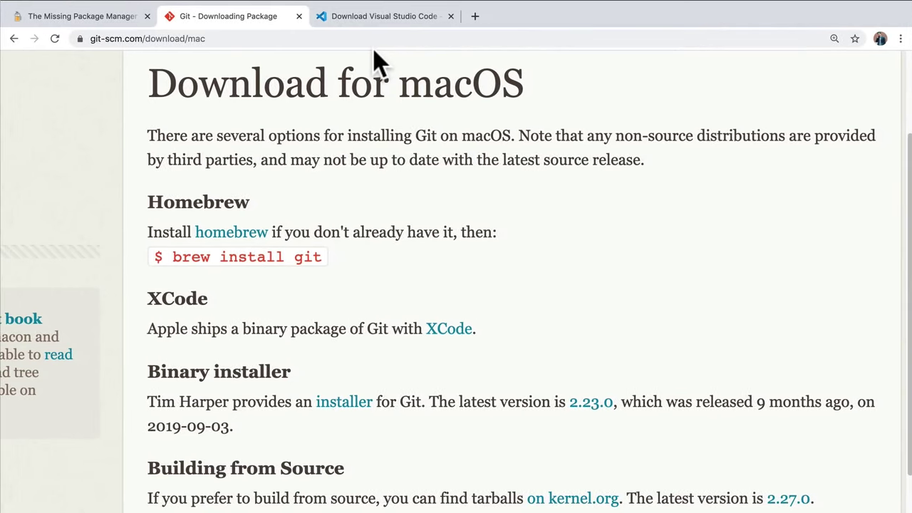
Step: Download Visual Studio Code for Mac and launch the extracted application, allowing it to open
click(386, 17)
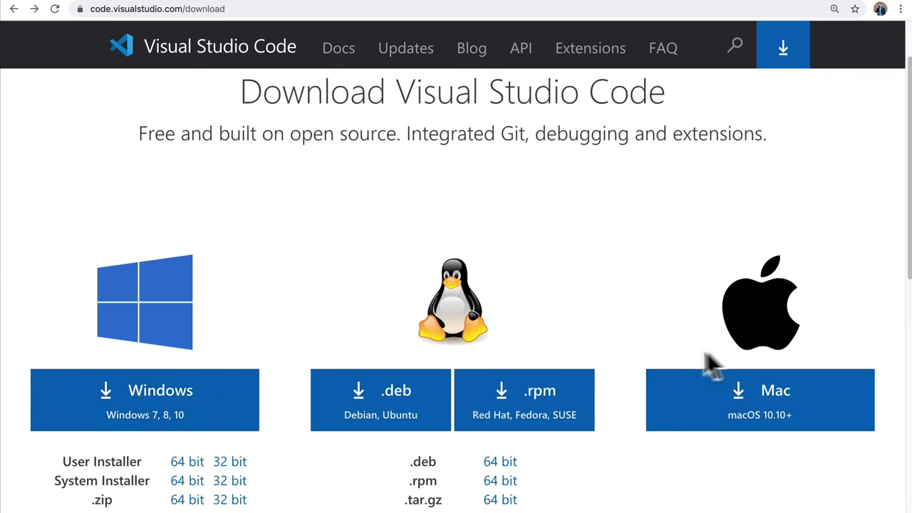
click(796, 410)
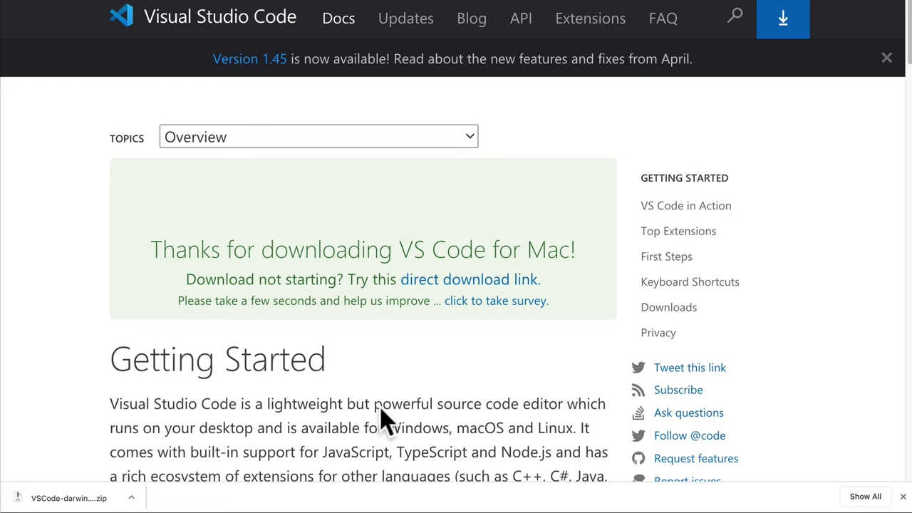
click(61, 498)
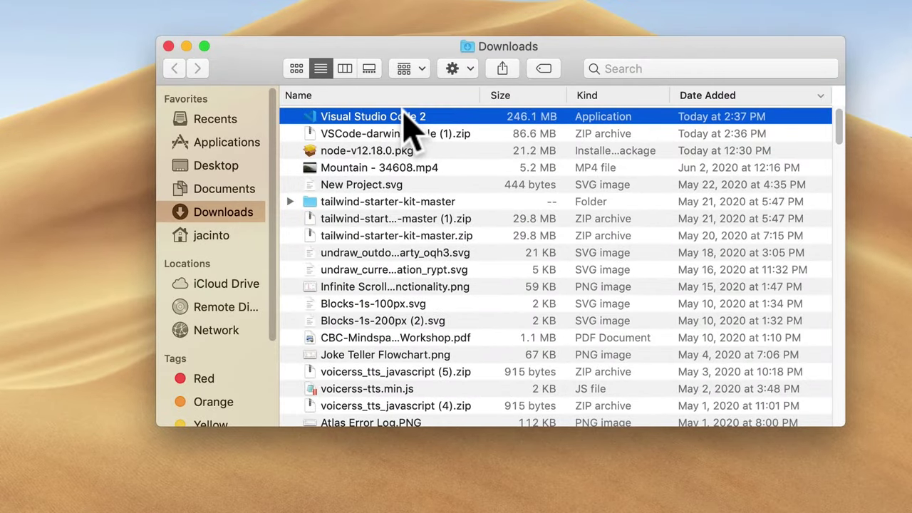
double_click(308, 118)
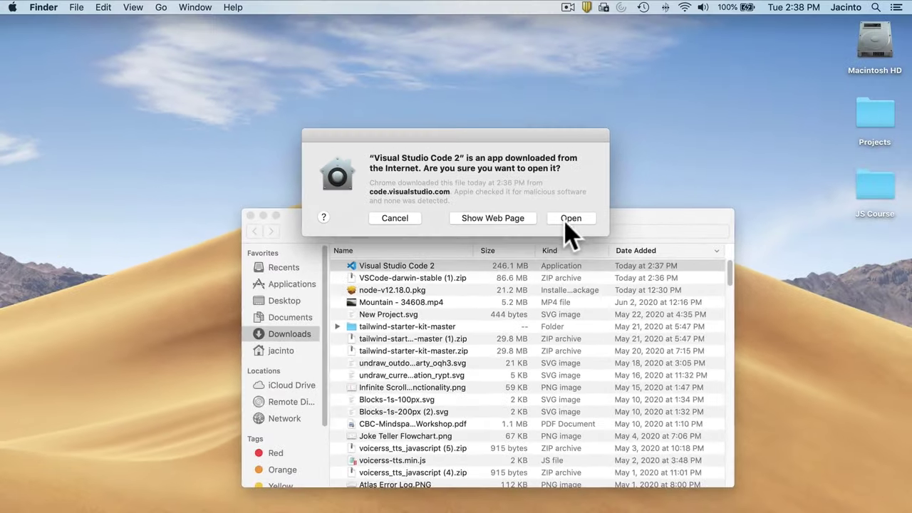
click(570, 219)
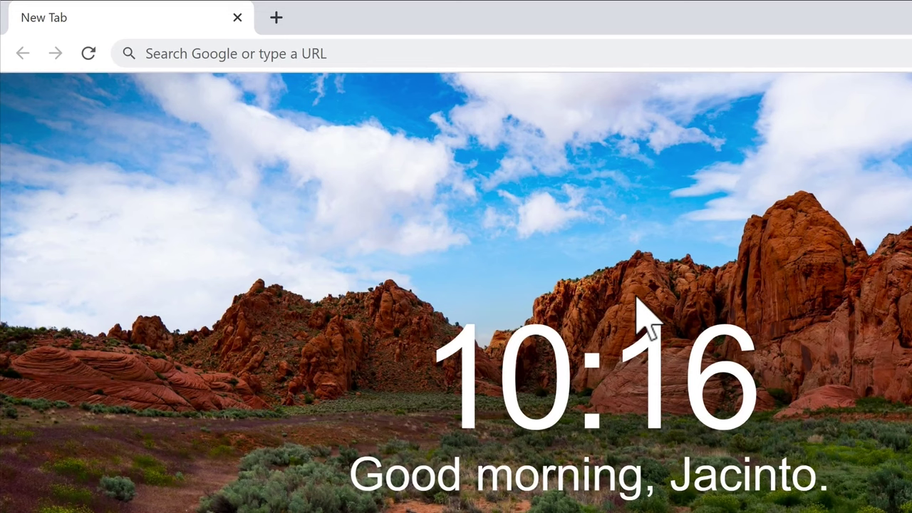
Step: Go to gitforwindows.org and download the Git for Windows installer
click(312, 53)
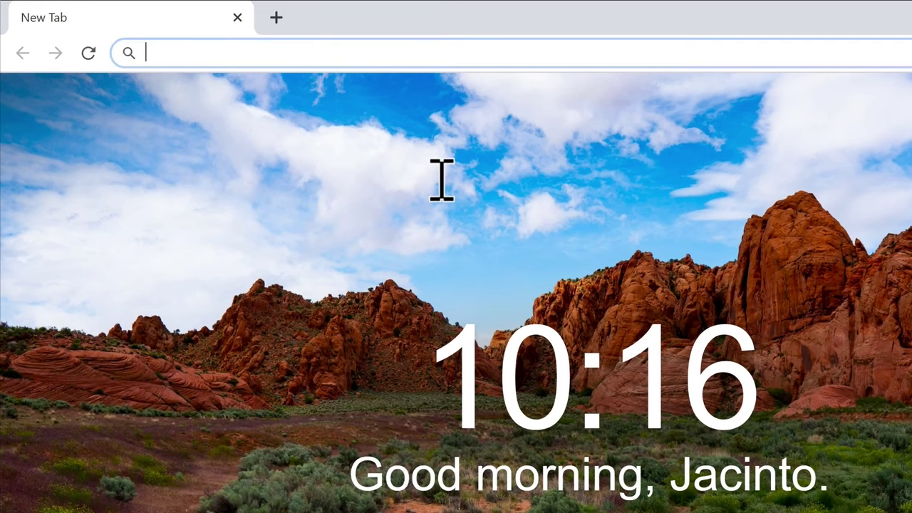
text(git)
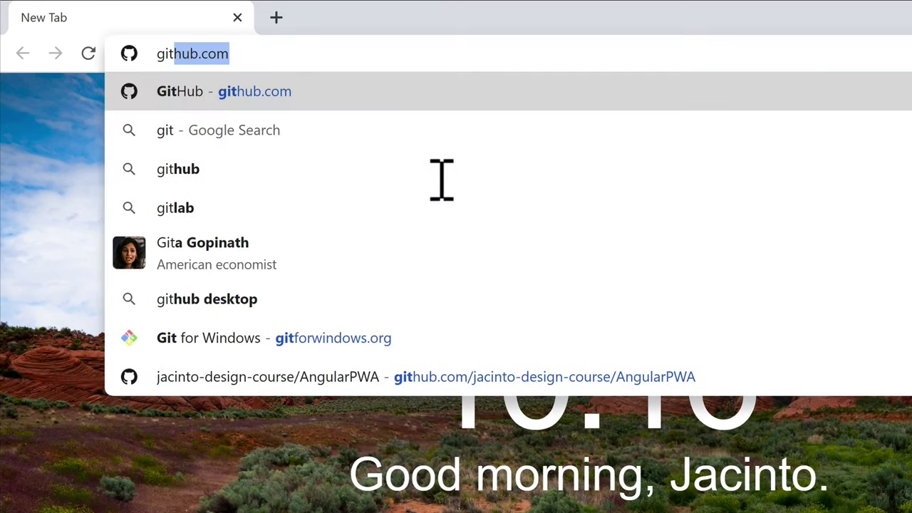
text(for)
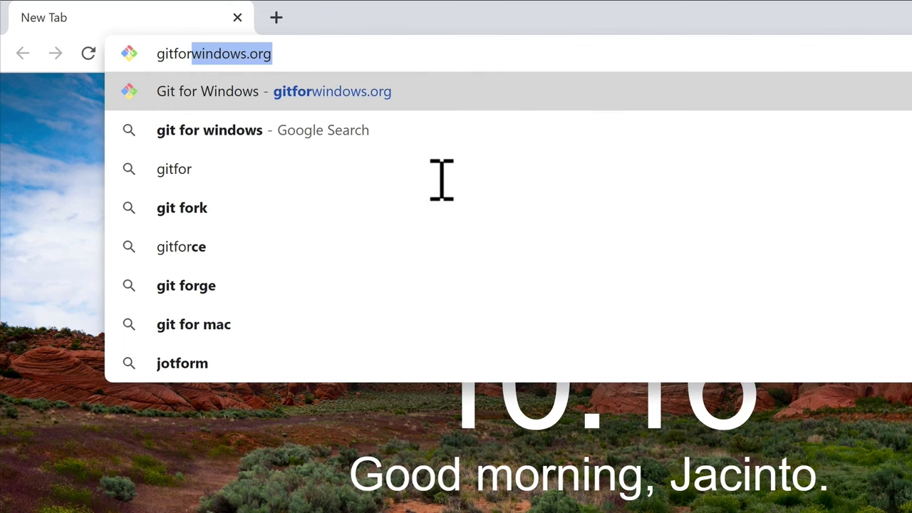
key(Return)
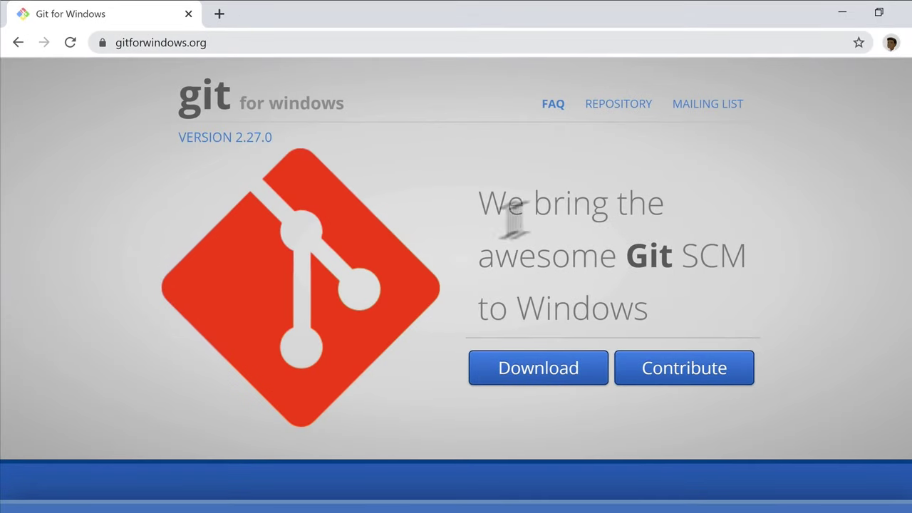
click(533, 369)
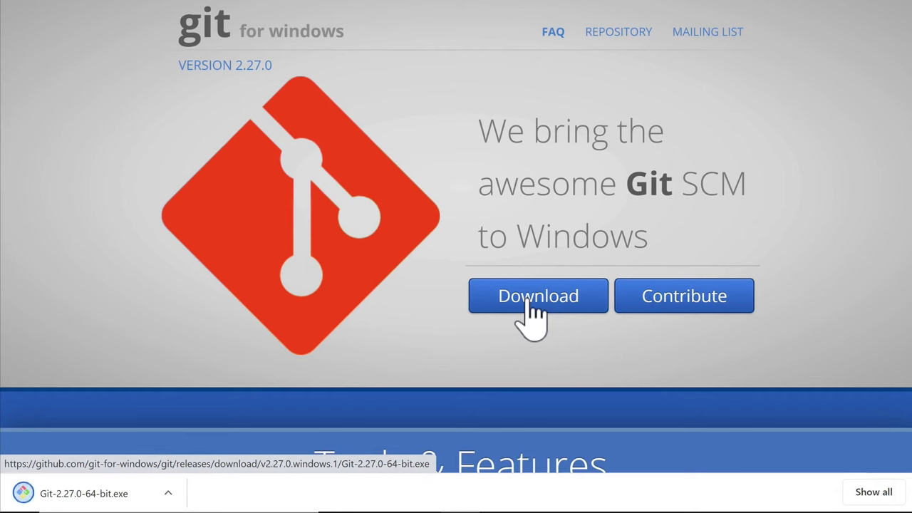
Step: Run the Git installer with permission to make changes, accepting the existing C:\Program Files\Git folder, the default components and the Git Start Menu folder
click(100, 495)
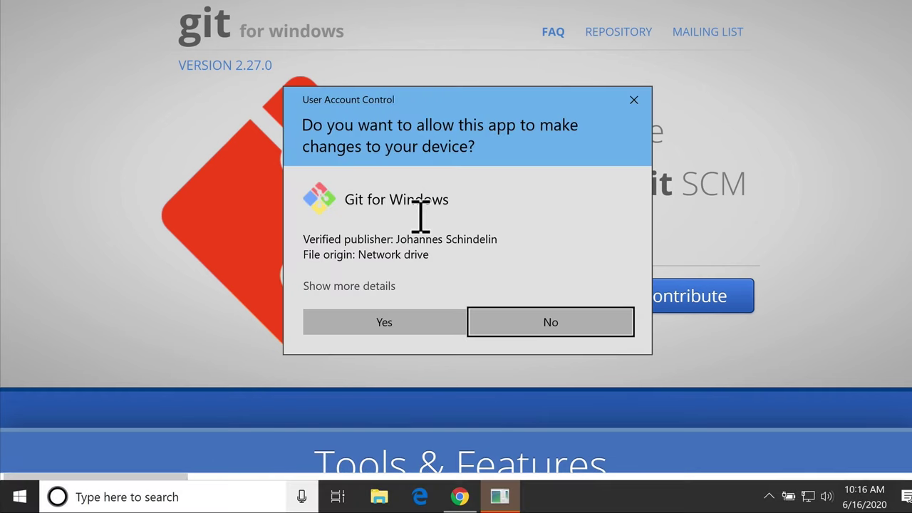
click(400, 330)
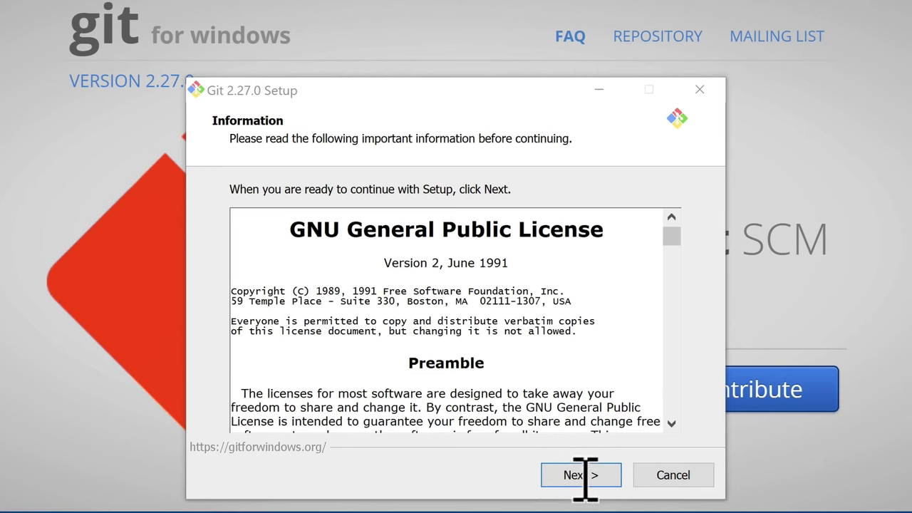
click(584, 475)
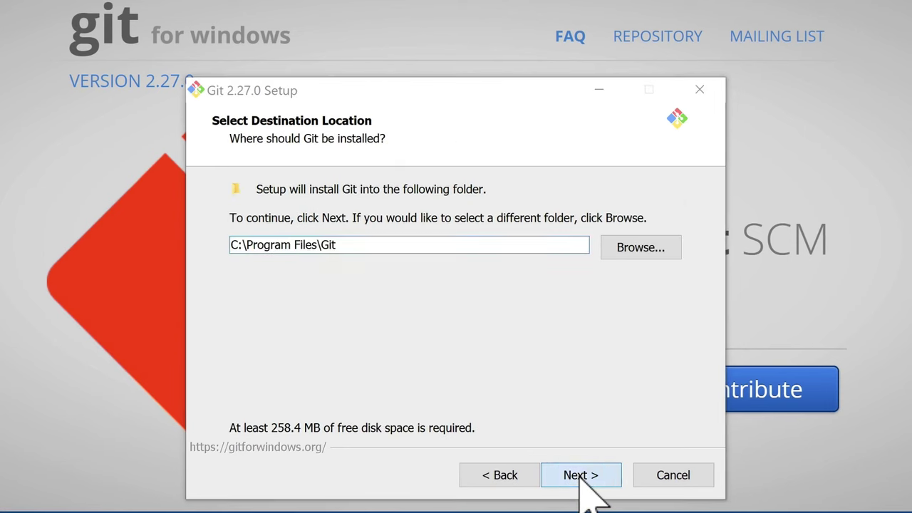
click(583, 476)
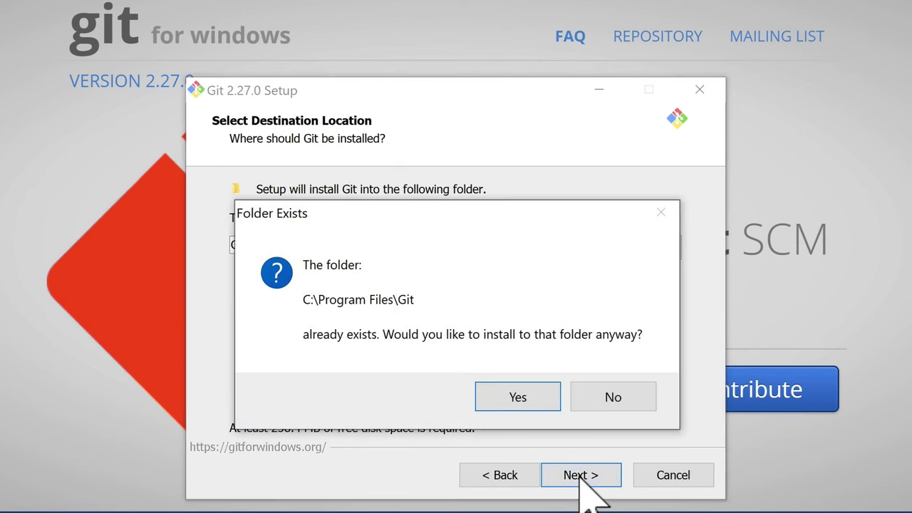
click(518, 398)
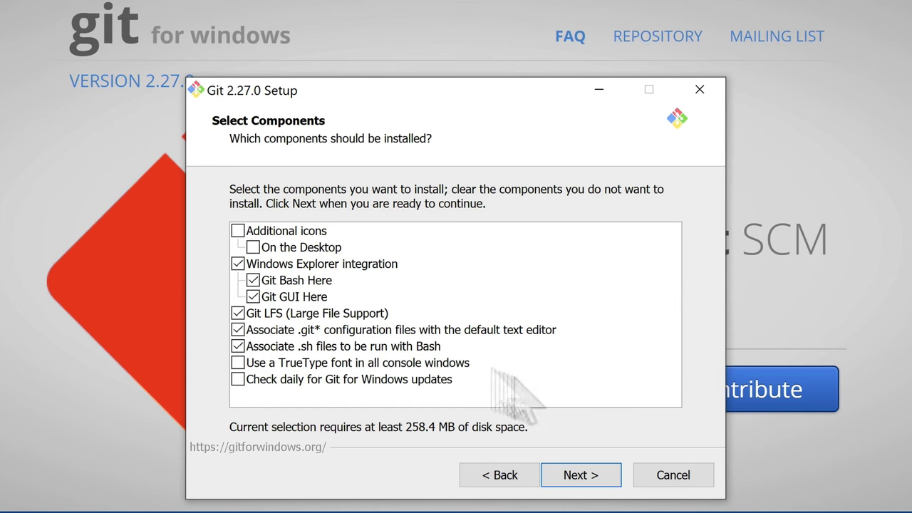
click(576, 475)
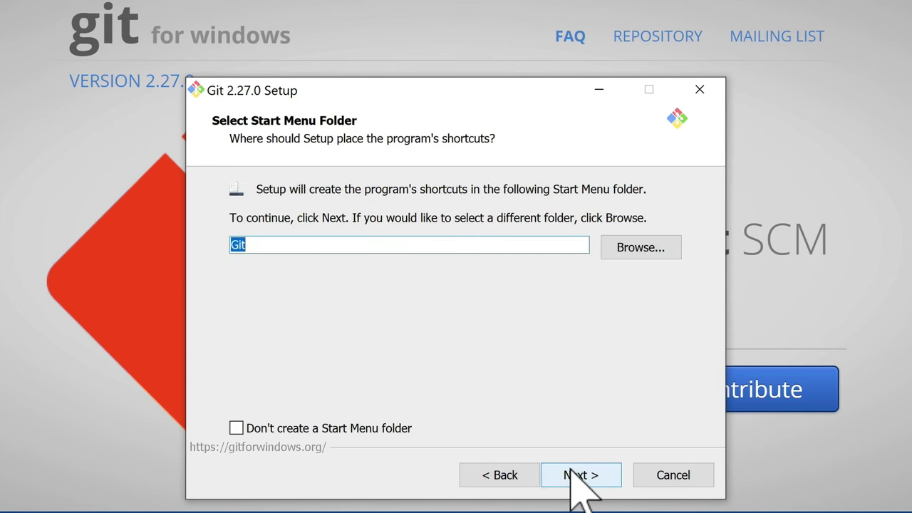
click(581, 476)
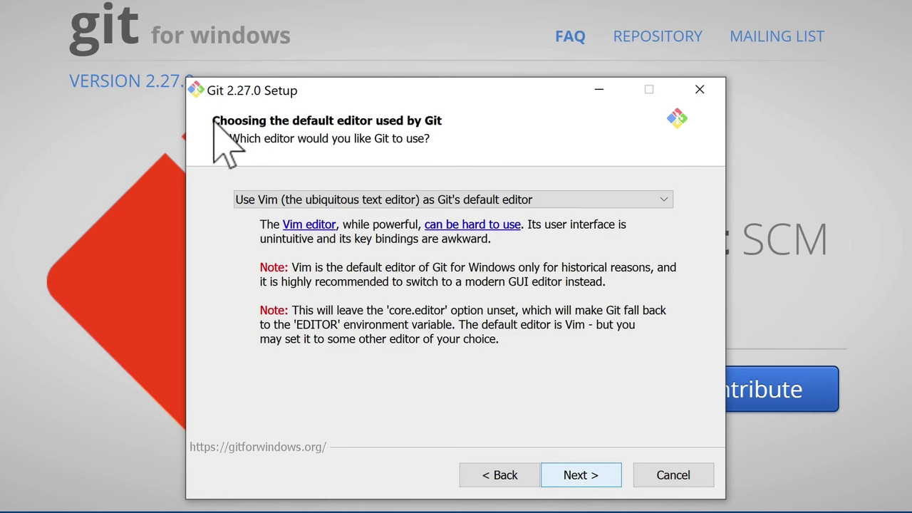
Step: Choose Visual Studio Code as Git's default editor and download its stable Windows build from the linked website
click(594, 201)
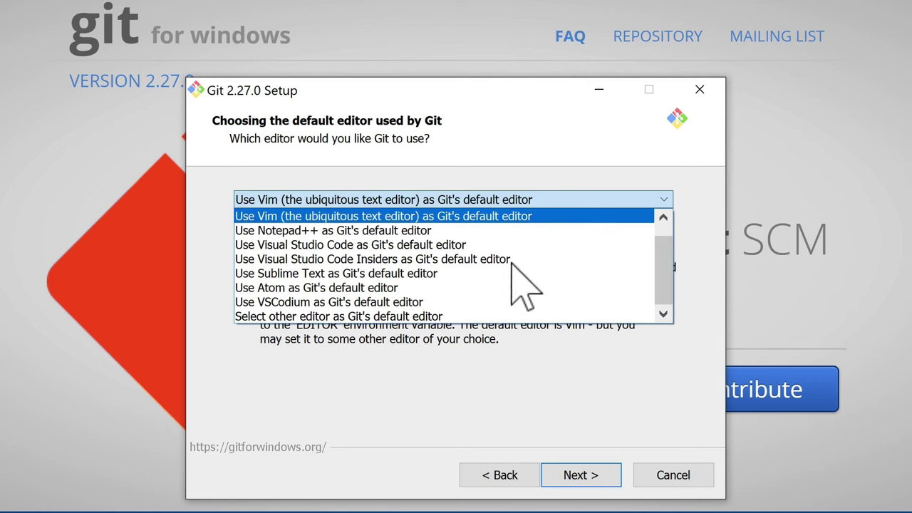
click(470, 245)
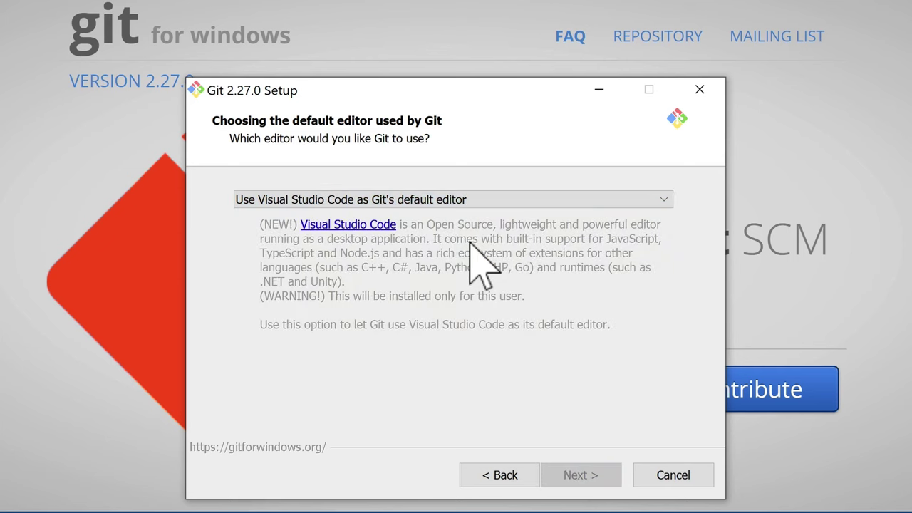
click(354, 224)
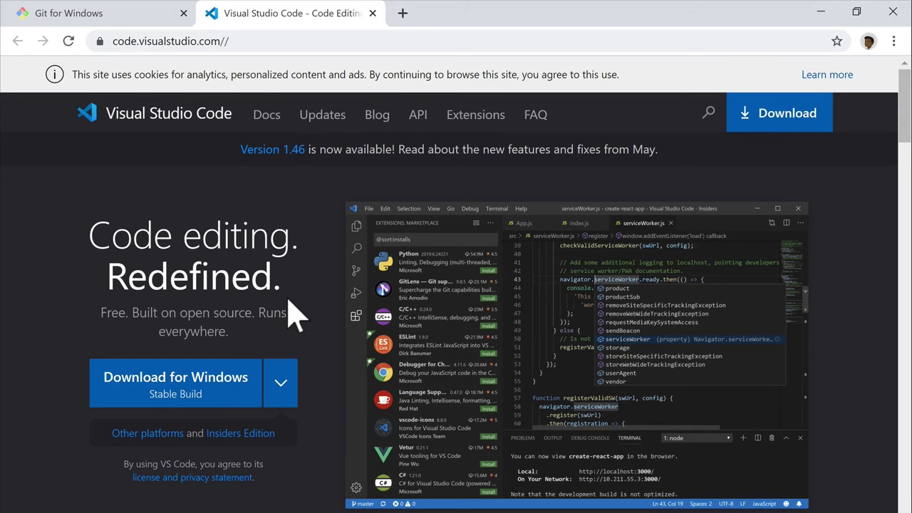
click(165, 390)
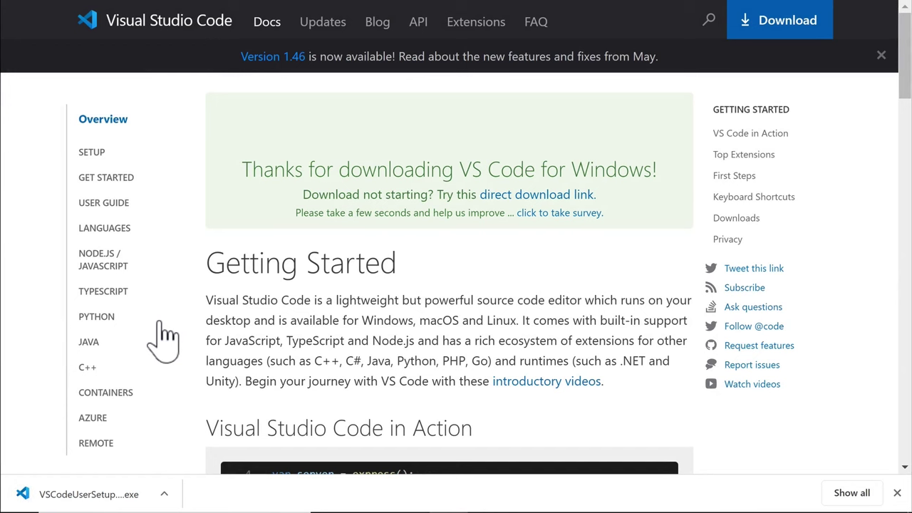
Step: Run the Visual Studio Code installer, accept the license agreement and keep the default destination and Start Menu folders
click(104, 499)
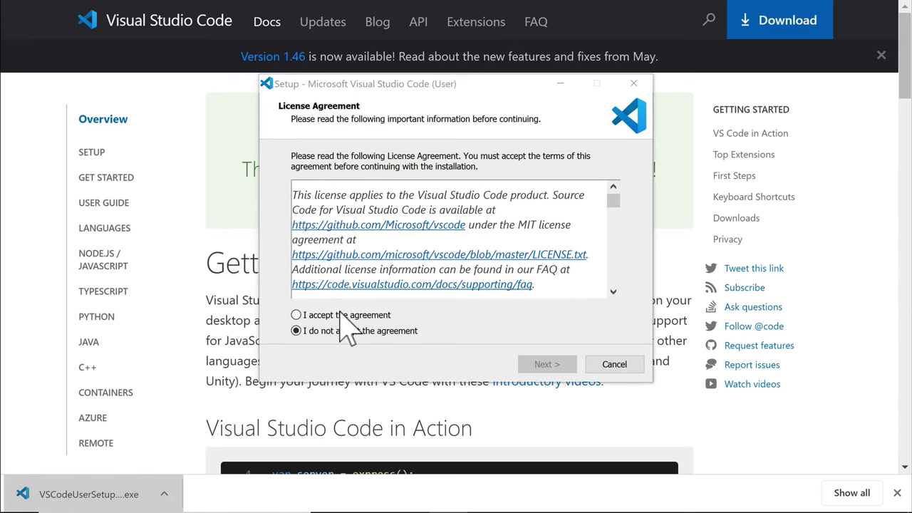
click(341, 314)
click(547, 364)
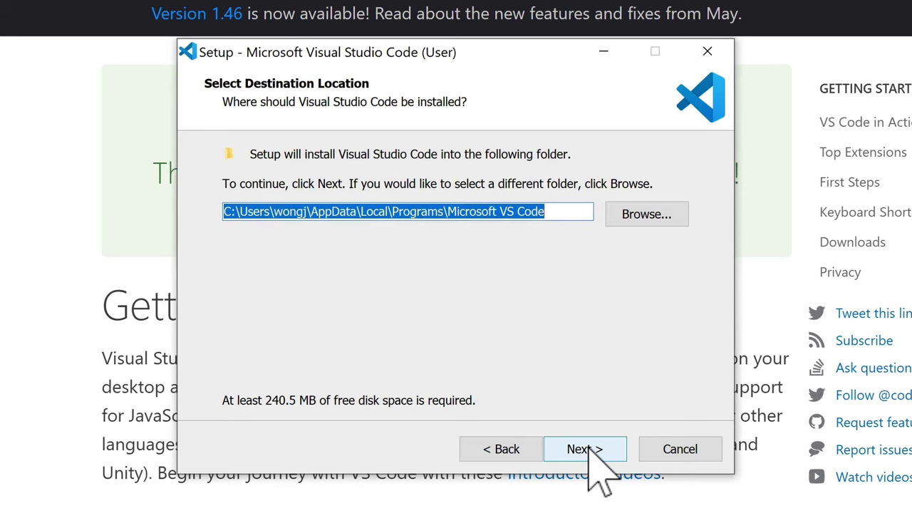
click(589, 447)
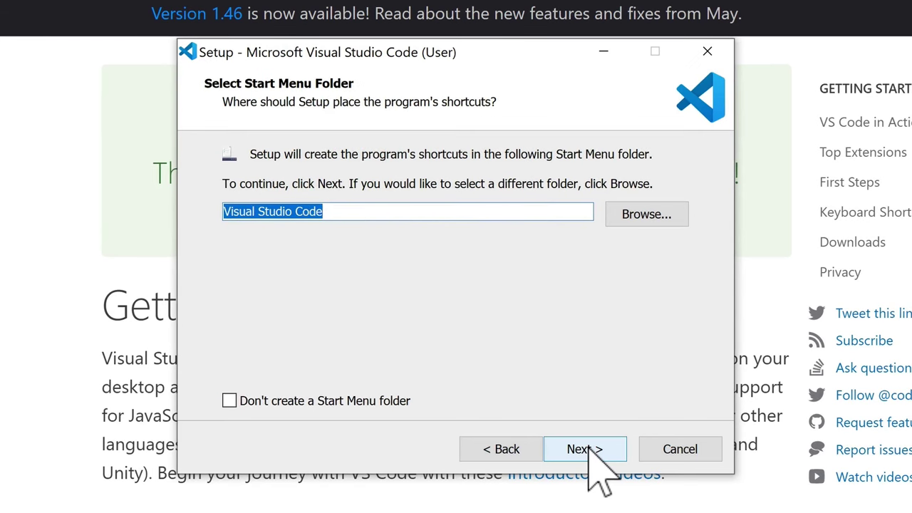
click(588, 449)
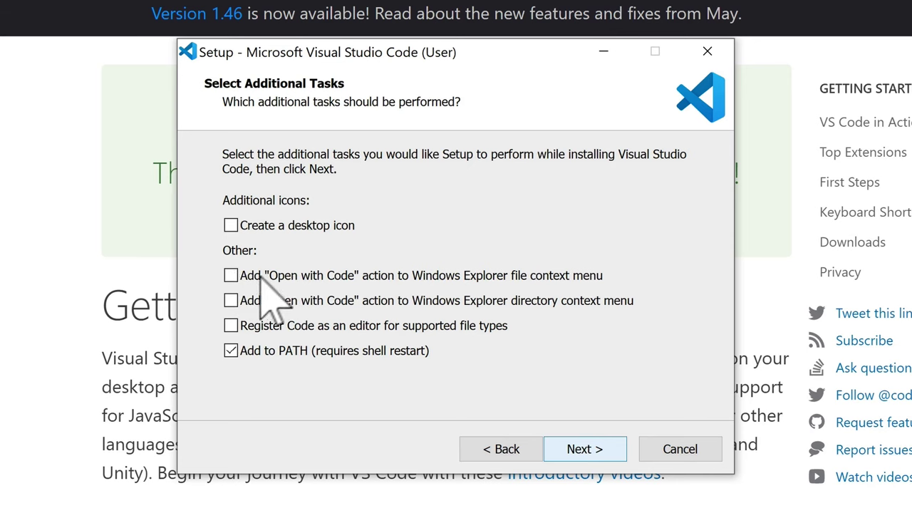
Step: Enable the desktop icon, both "Open with Code" actions and editor registration for supported file types, keep Add to PATH, and install Visual Studio Code
click(231, 276)
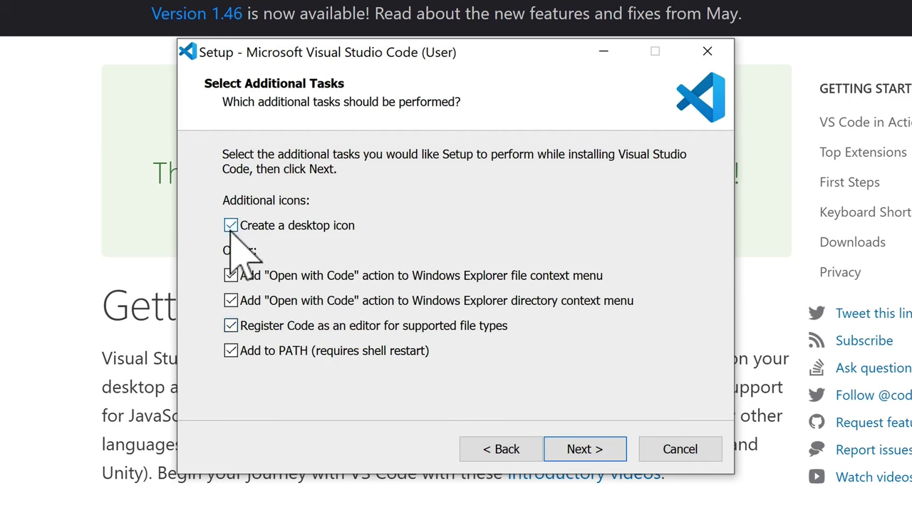
click(585, 449)
click(586, 449)
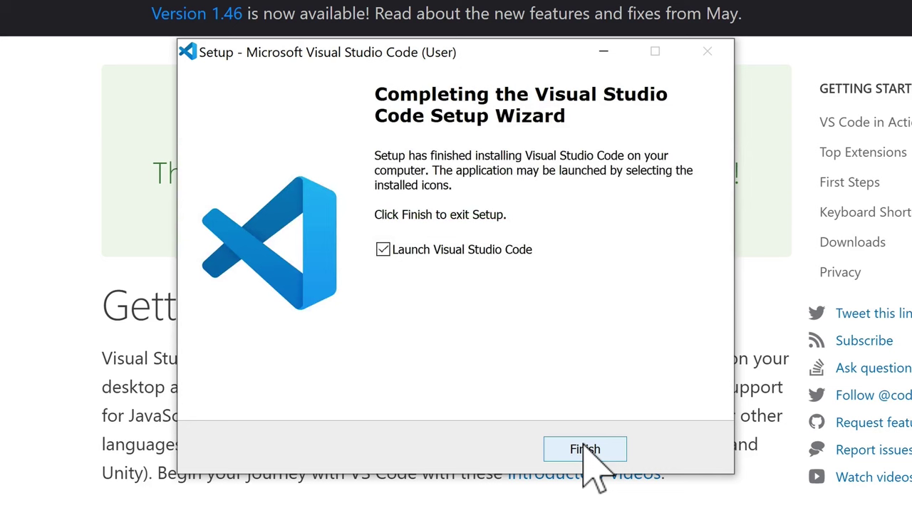
Step: Finish the Visual Studio Code setup without launching the program and close the browser
click(382, 250)
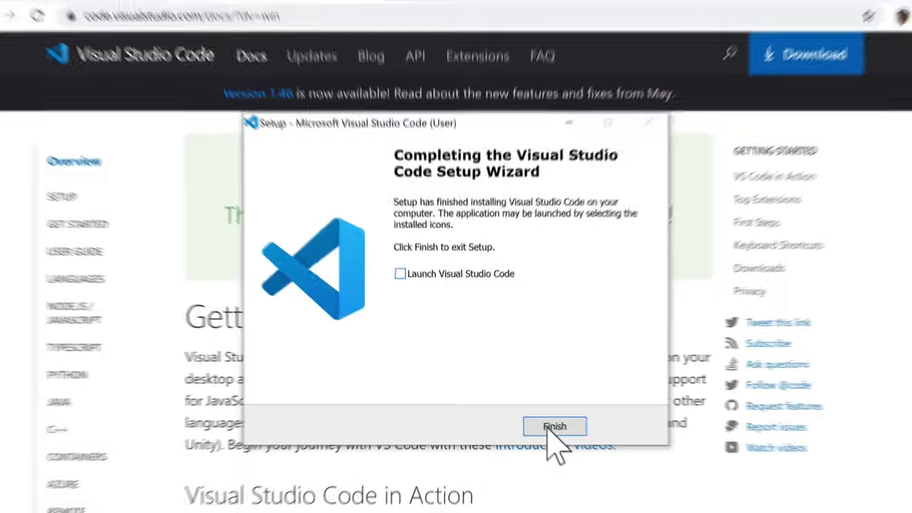
click(585, 449)
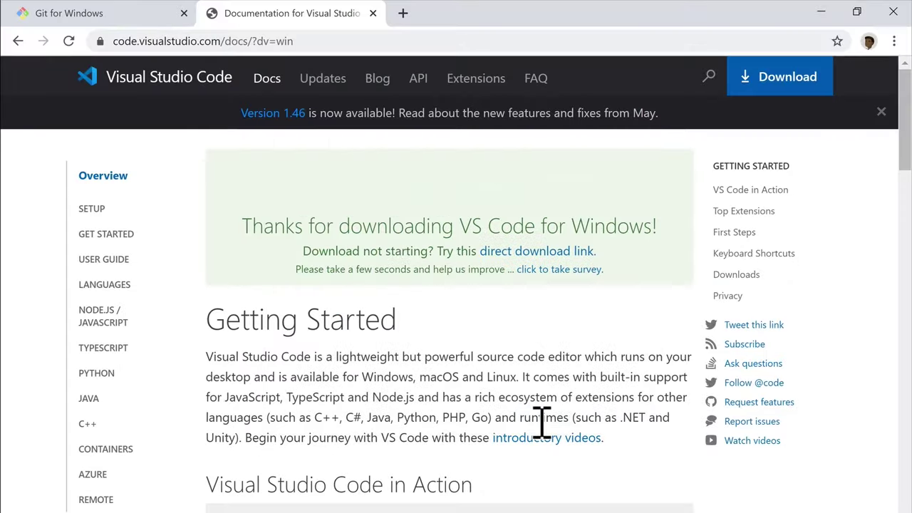
click(893, 13)
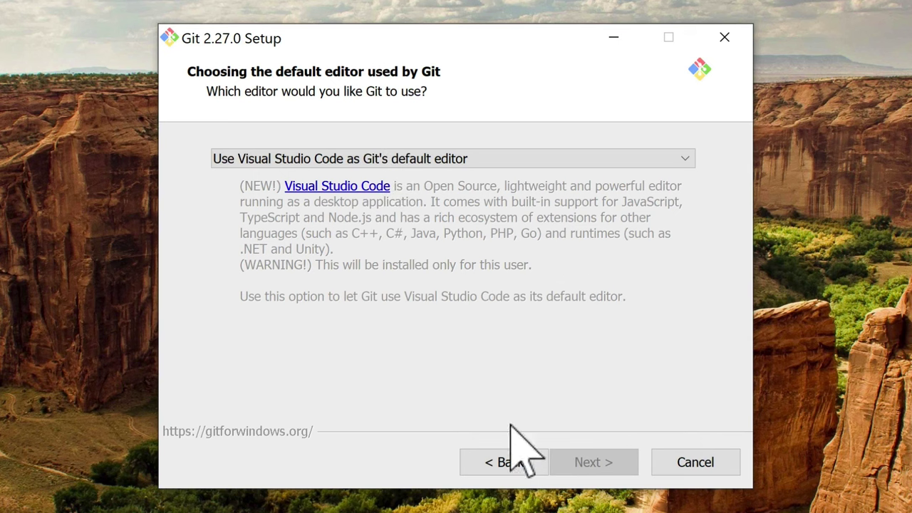
Step: Refresh the default editor page in Git setup by going back one page and returning, then confirm Visual Studio Code as the editor
click(512, 471)
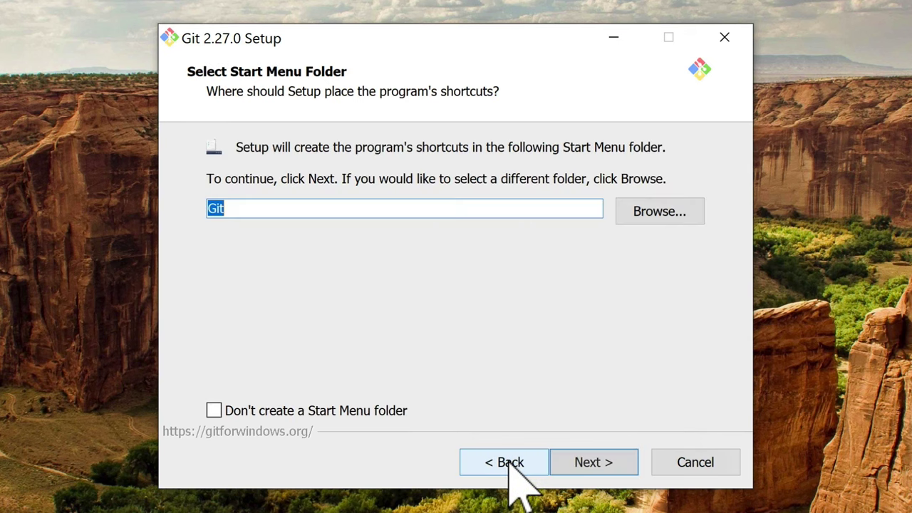
click(581, 466)
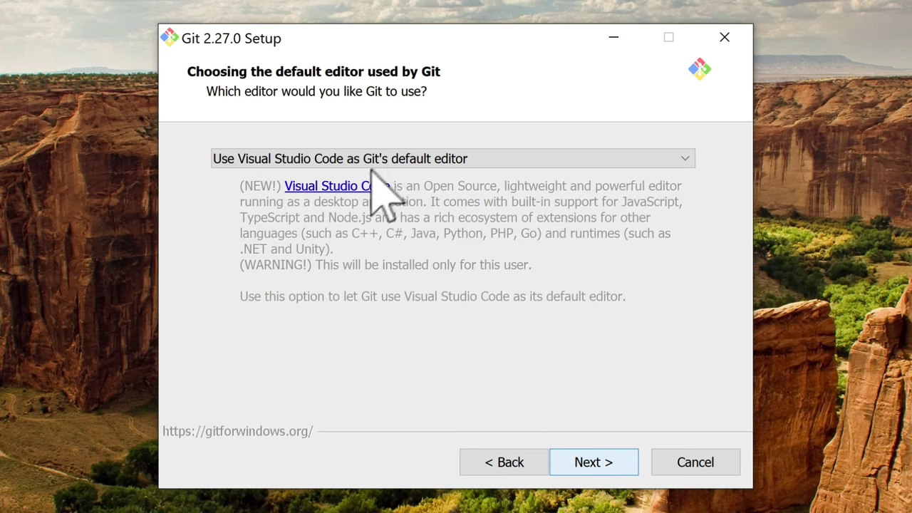
click(591, 463)
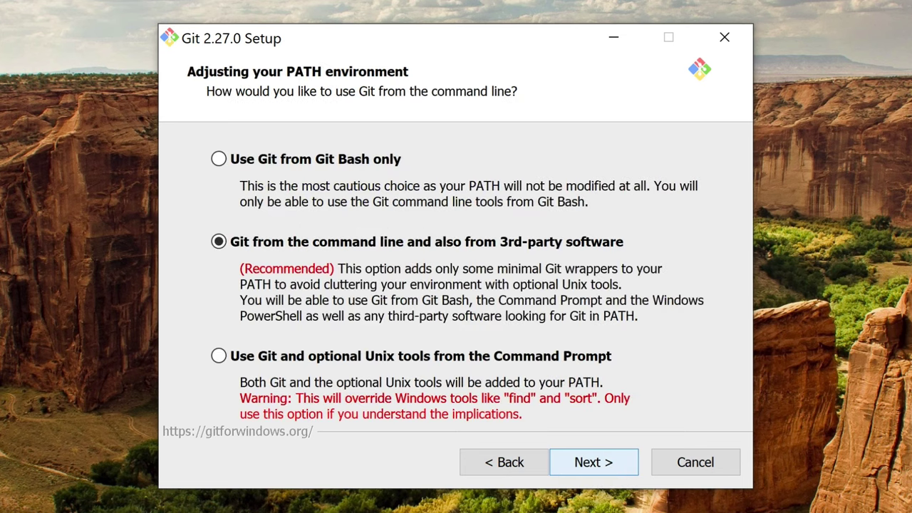
Step: Accept Git from the command line and also from 3rd-party software, and the OpenSSL library for HTTPS connections
click(596, 475)
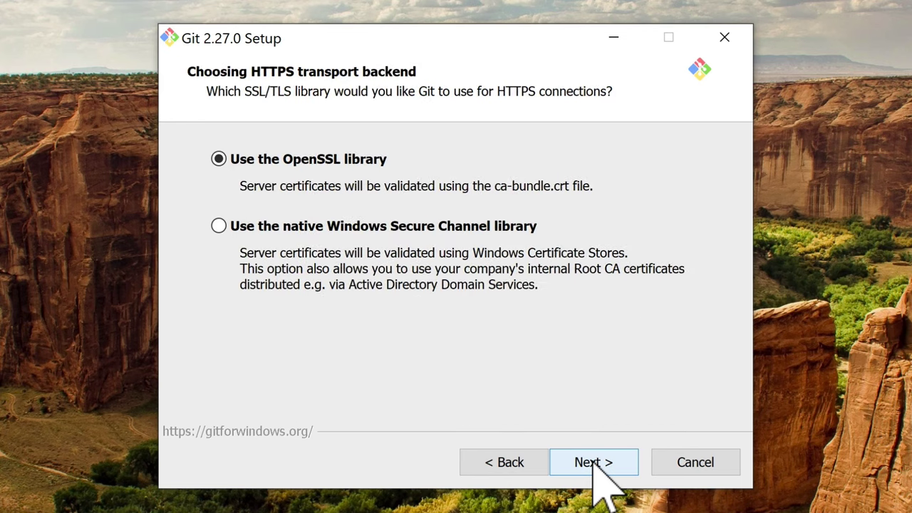
click(596, 475)
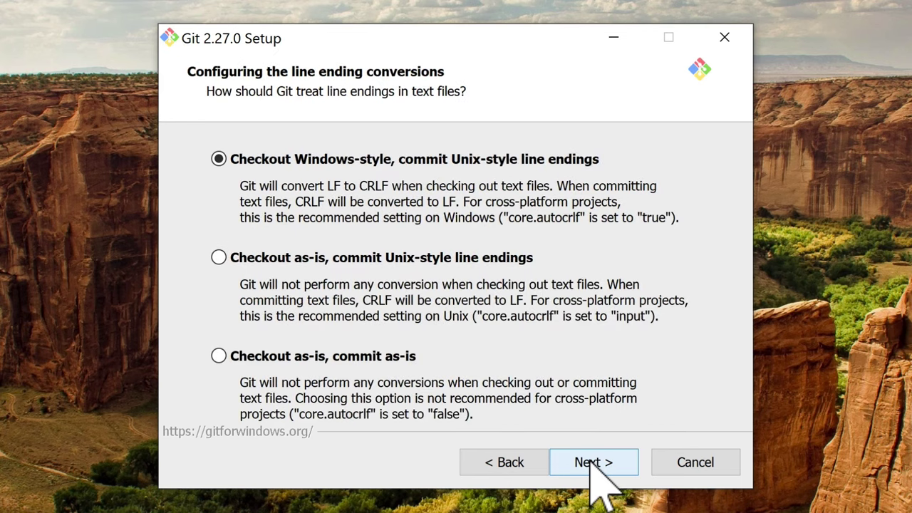
Step: Accept Windows-style checkout with Unix-style commits, default git pull behavior (fast-forward or merge), and the other preselected Git setup options
click(595, 475)
click(595, 475)
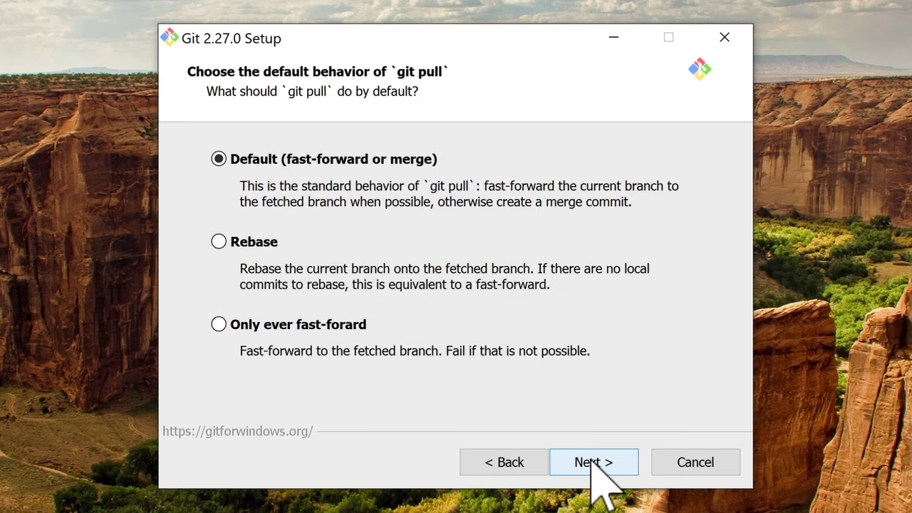
click(595, 473)
click(606, 475)
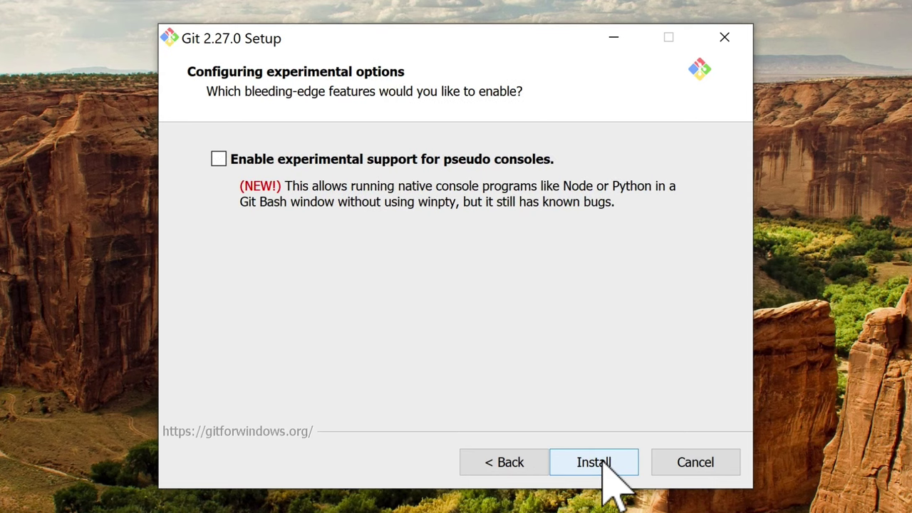
Step: Install Git without experimental pseudo console support and finish the setup without launching Git Bash or viewing the release notes
click(604, 474)
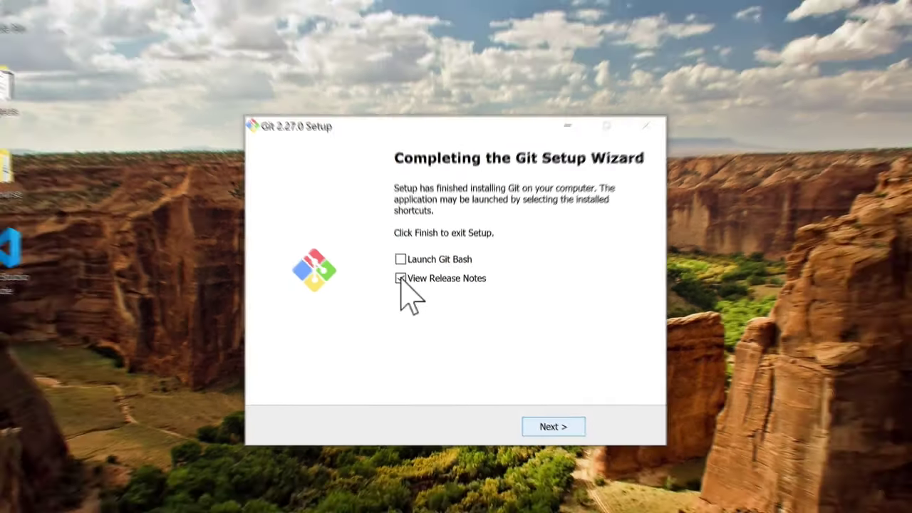
click(378, 254)
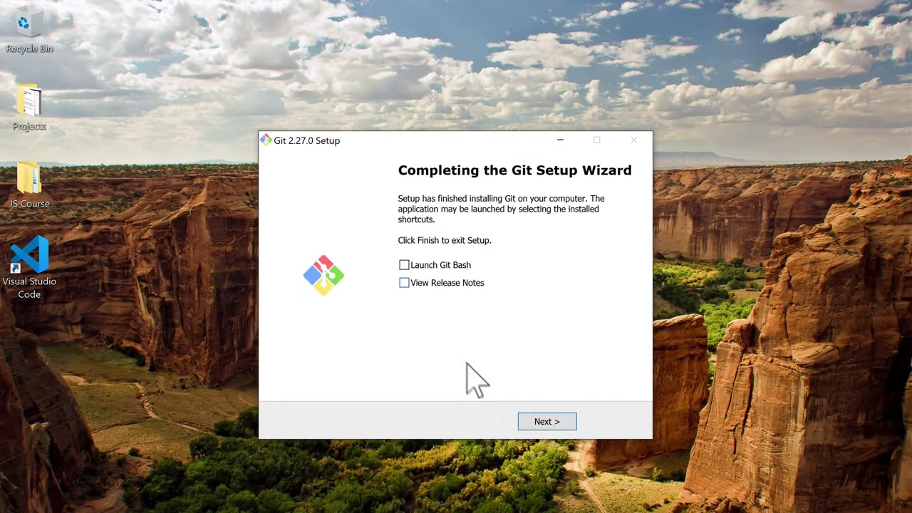
click(546, 422)
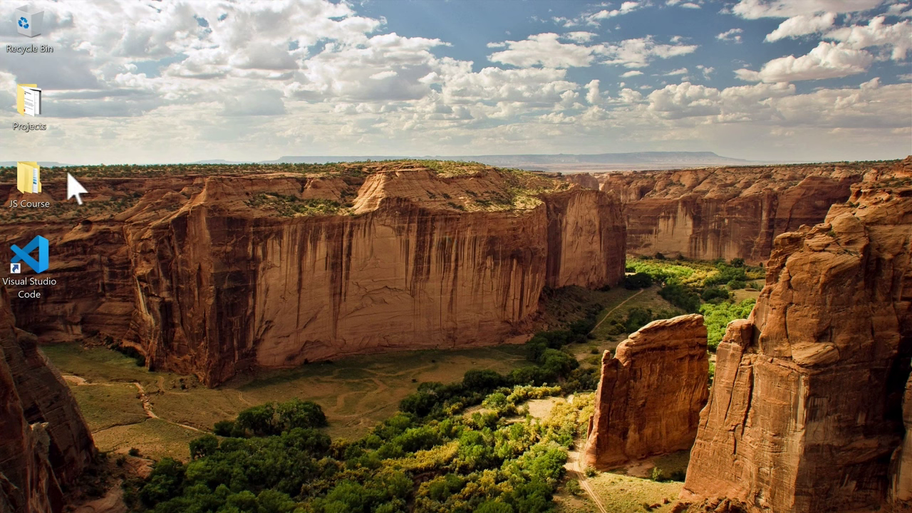
Step: Open the JS Course folder on the desktop and launch Git Bash inside it
double_click(33, 181)
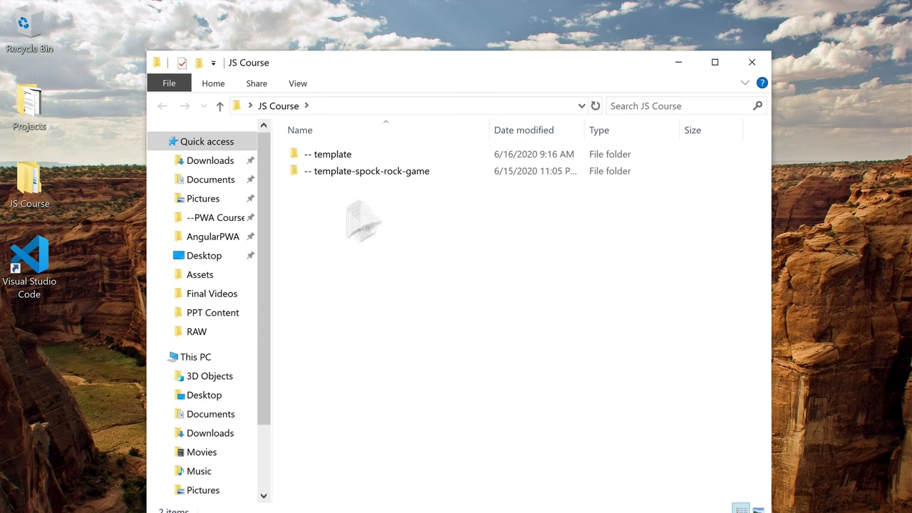
right_click(394, 237)
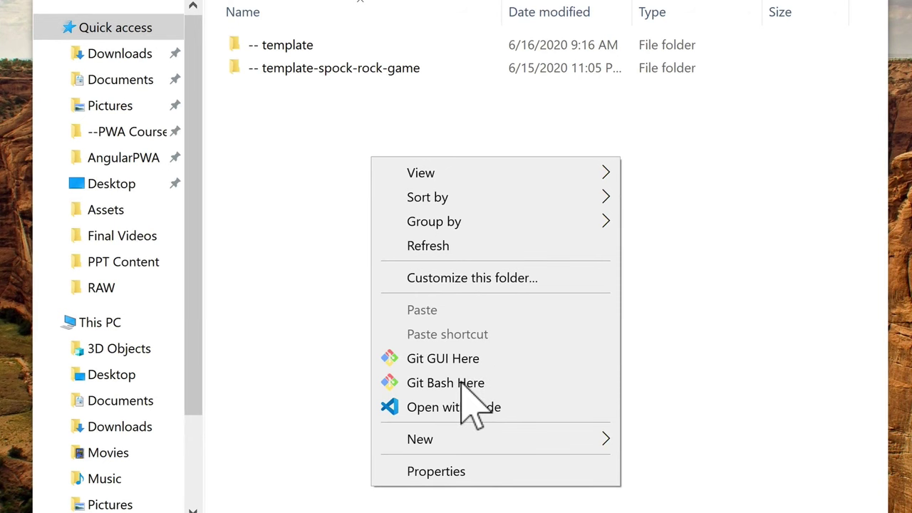
click(461, 383)
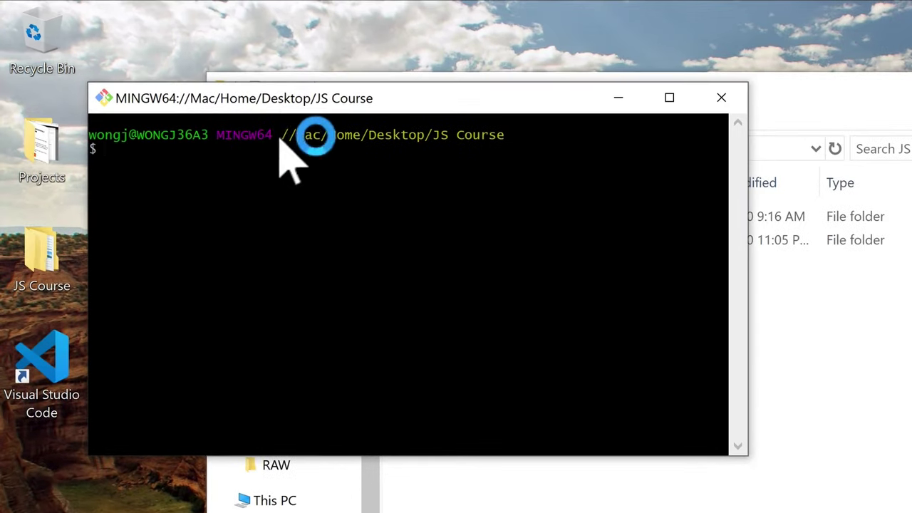
Step: Check the folder path shown in the Git Bash terminal and close the terminal
drag(223, 109, 427, 108)
click(492, 163)
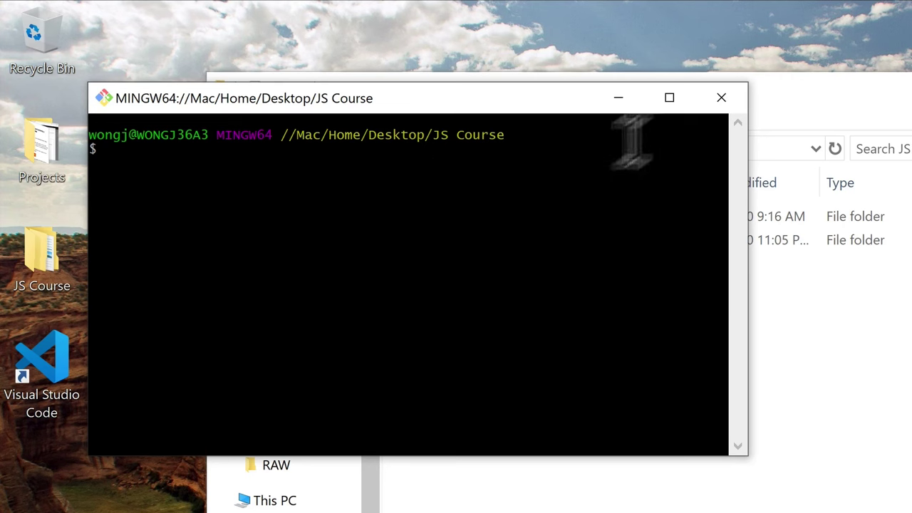
click(722, 98)
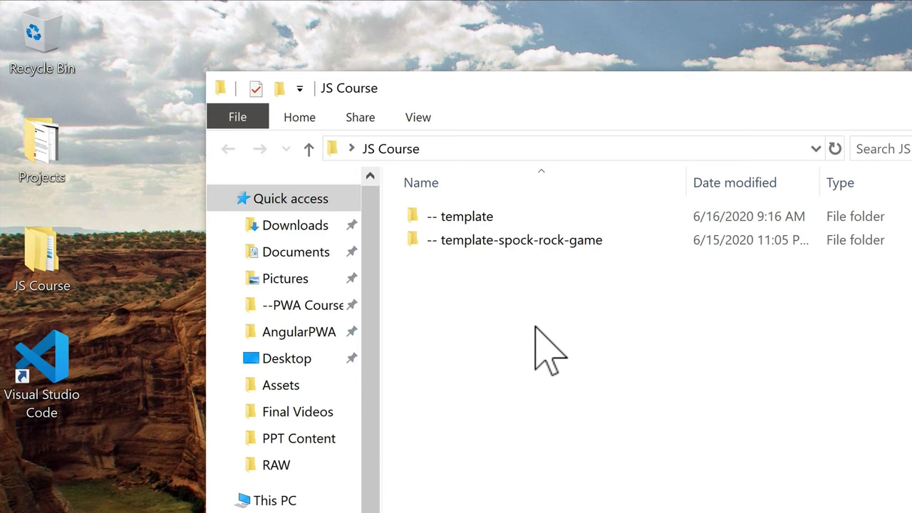
Step: Open the "-- template" folder with Visual Studio Code and close the Release Notes and Welcome pages
right_click(472, 215)
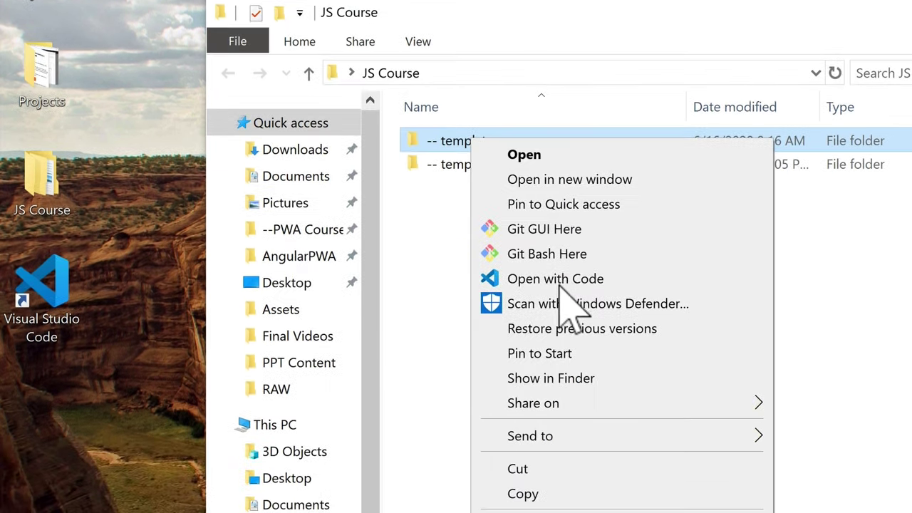
click(574, 287)
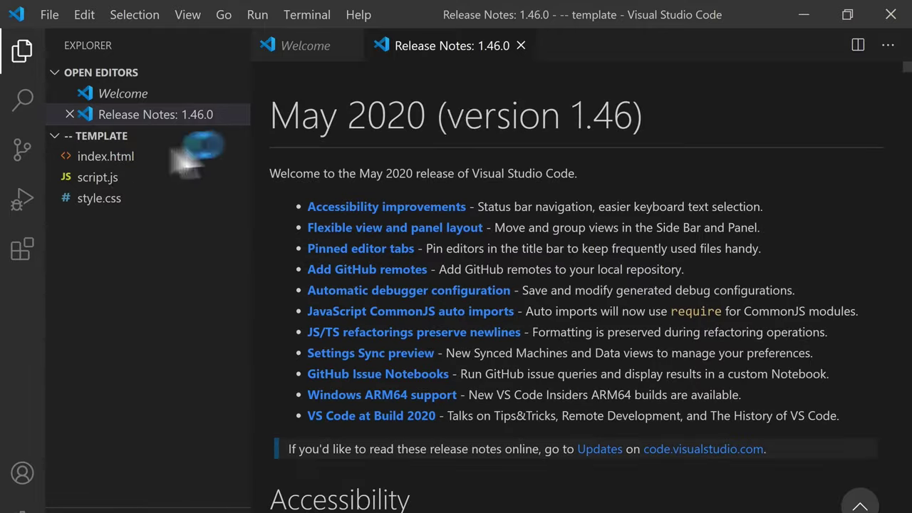
click(521, 45)
click(349, 45)
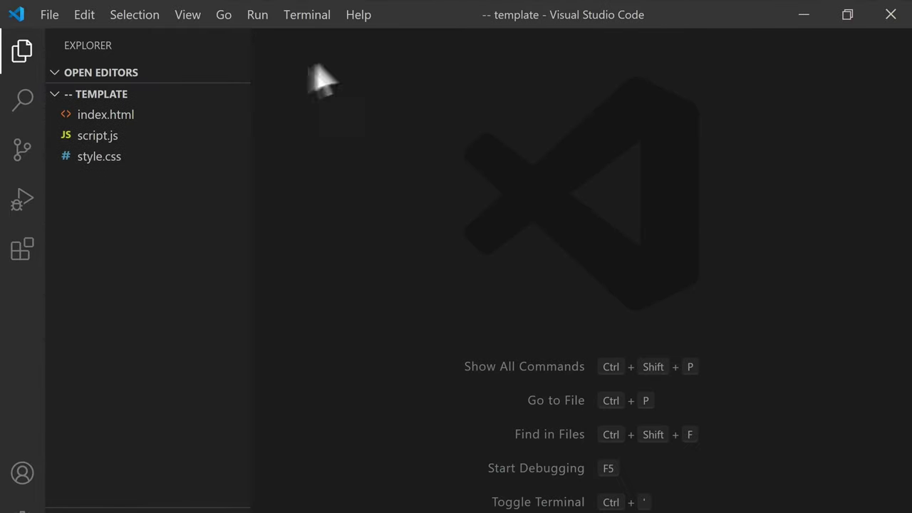
Step: Open index.html from the template project, and close the editor and the JS Course folder window
double_click(104, 115)
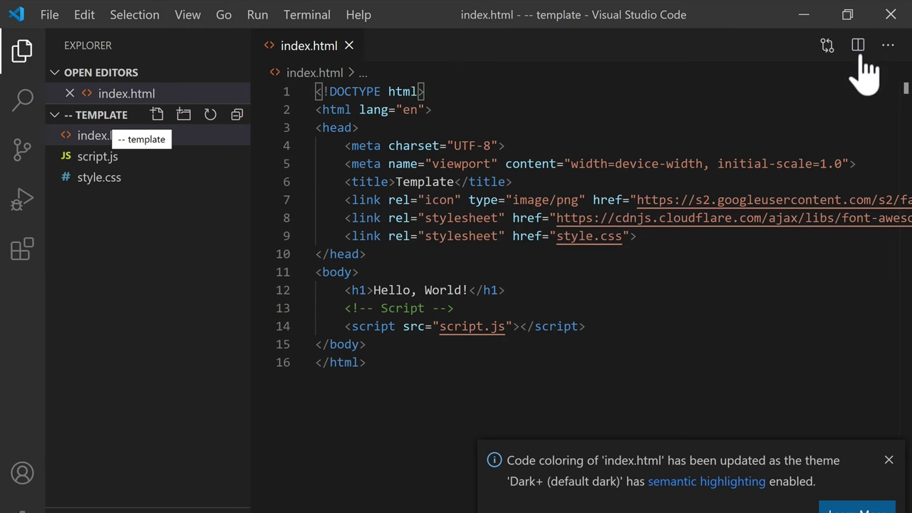
click(893, 15)
click(751, 62)
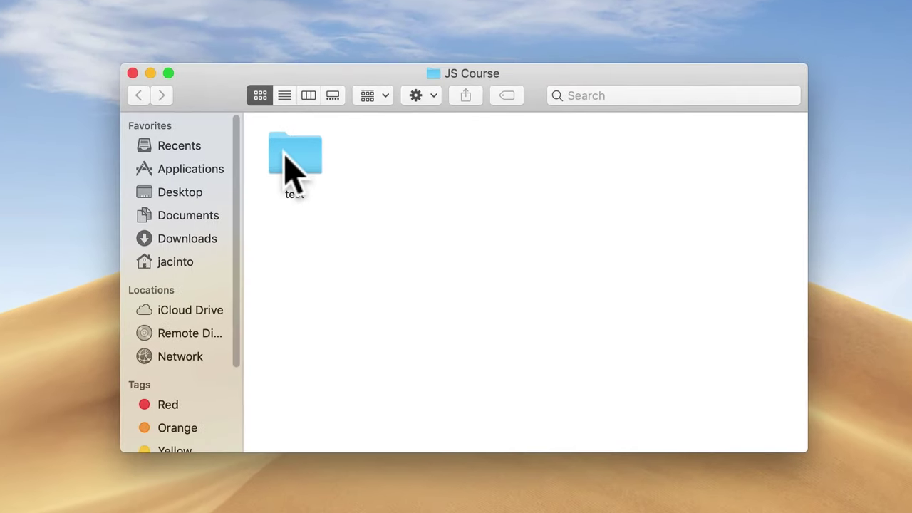
Step: Move the "test" folder inside JS Course to the Trash on the Mac
click(292, 163)
right_click(298, 151)
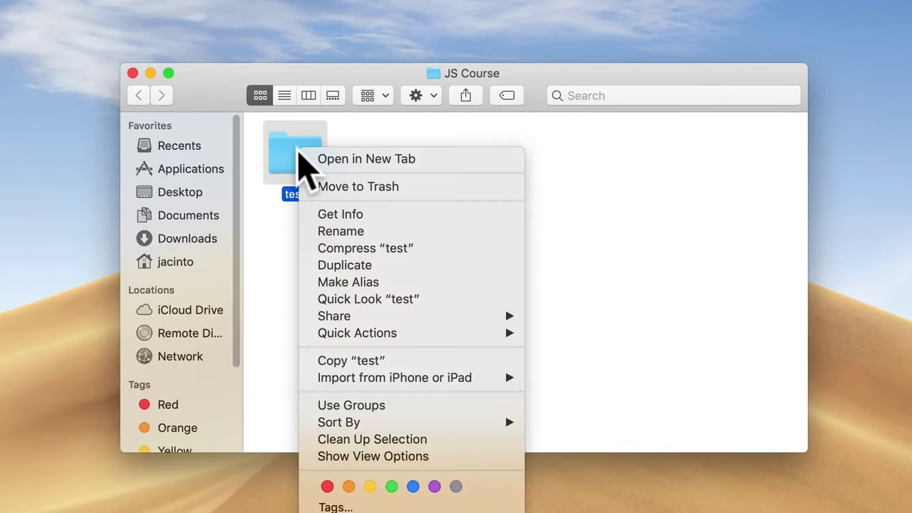
click(335, 187)
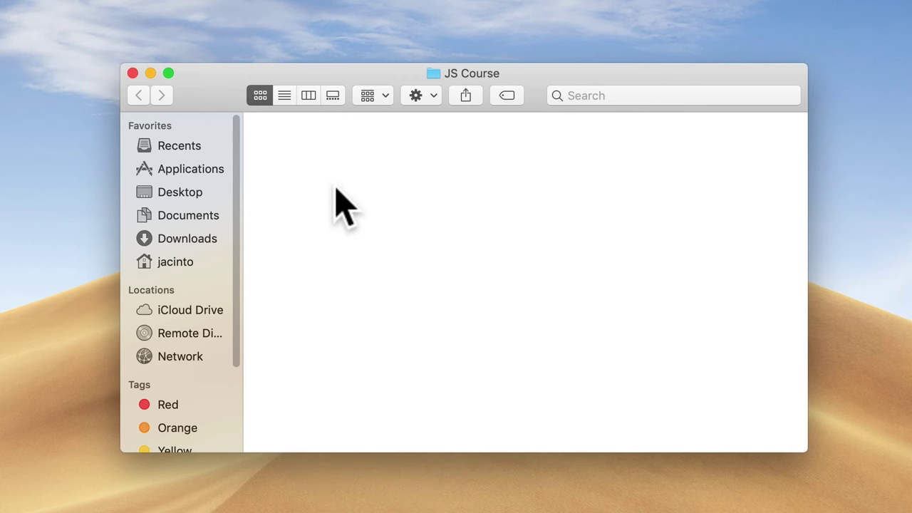
Step: Create a new folder named "-- template" inside the JS Course folder
right_click(325, 139)
click(357, 149)
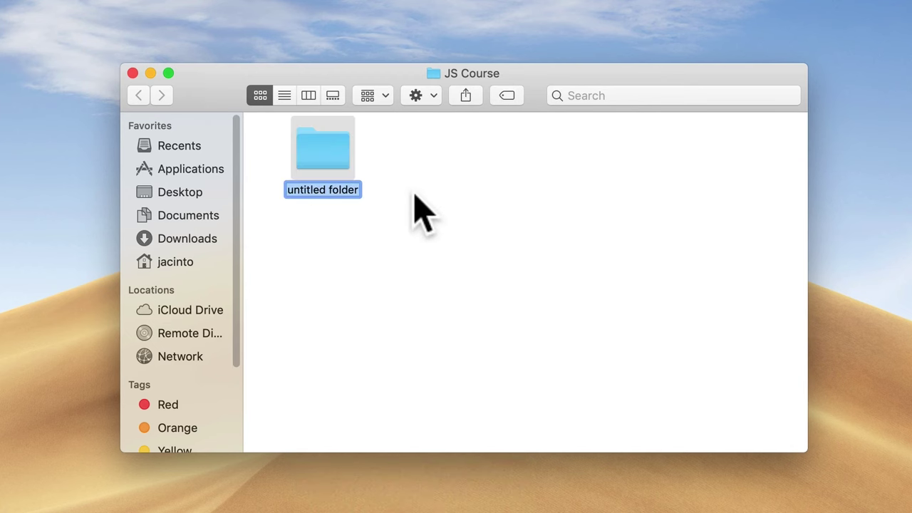
text(-- tem)
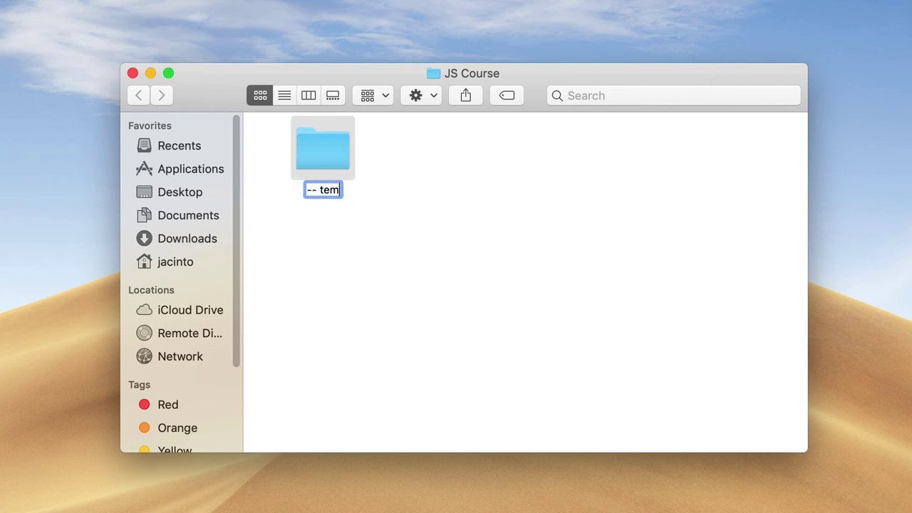
text(plate)
key(Return)
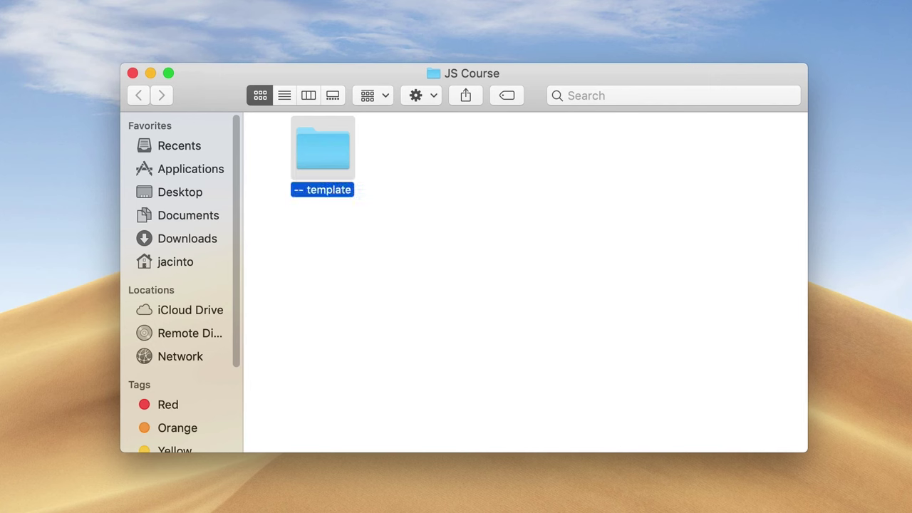
Step: Reposition the "-- template" folder icon in its window and open the folder as a project in Visual Studio Code
drag(309, 149, 273, 146)
click(383, 197)
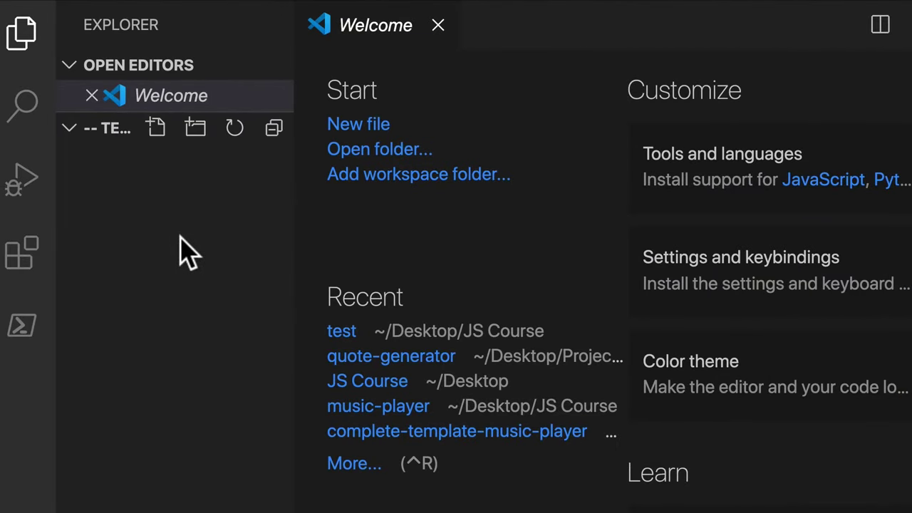
click(179, 236)
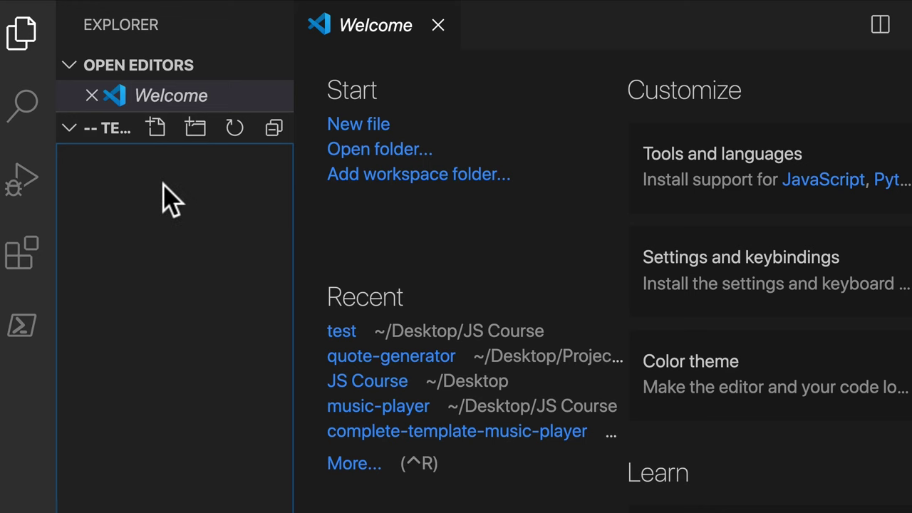
Step: Search the extensions for "color-highlight" and install the Color Highlight extension
click(21, 264)
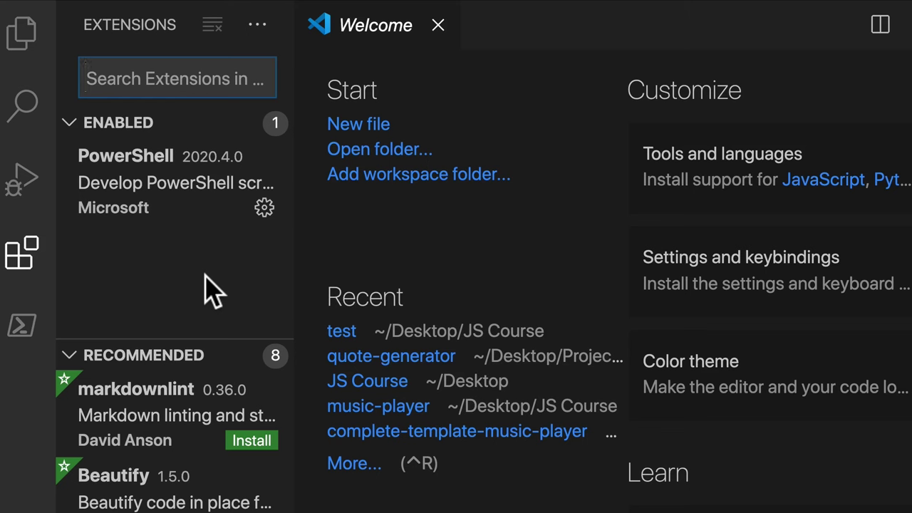
text(color-highlight)
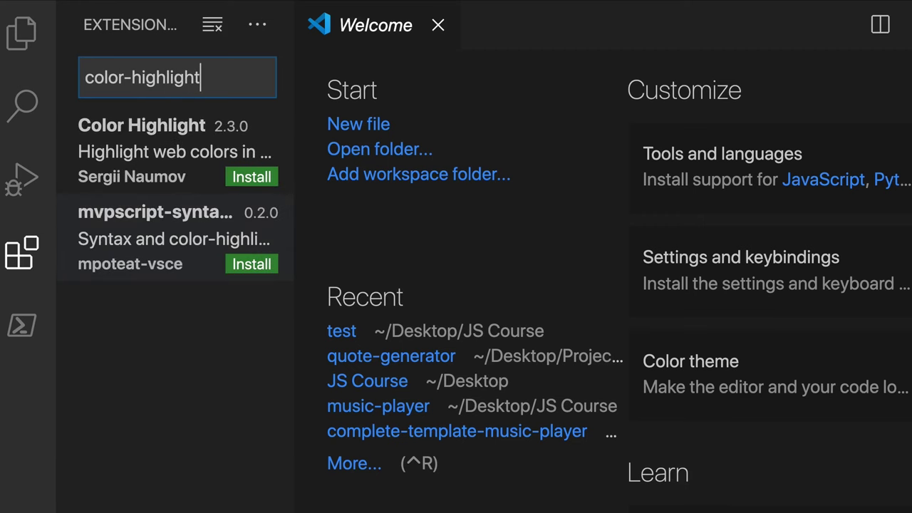
click(163, 164)
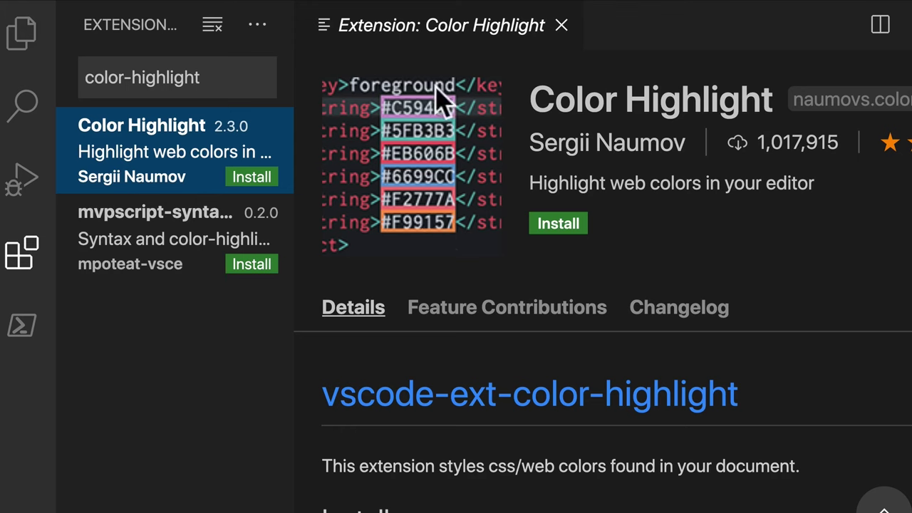
click(559, 225)
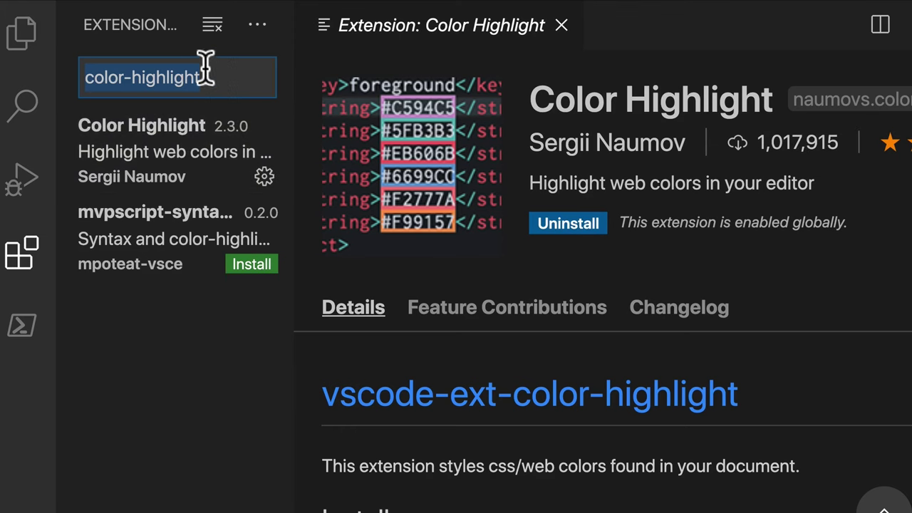
Step: Replace the extension search with "live server" and install the Live Server extension
key(BackSpace)
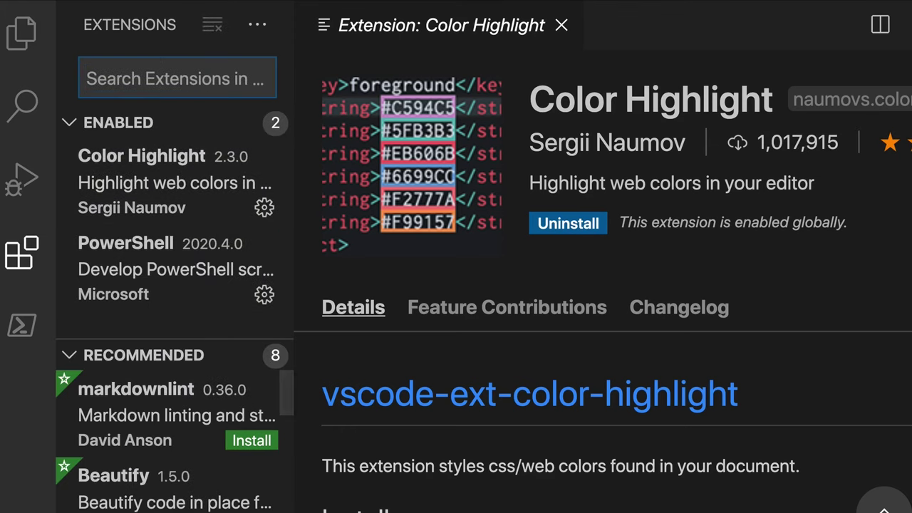
text(live server)
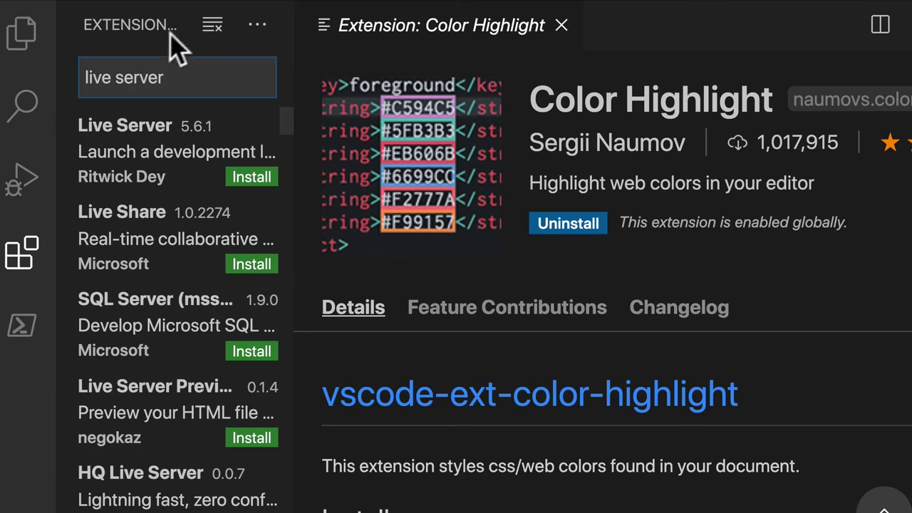
click(158, 174)
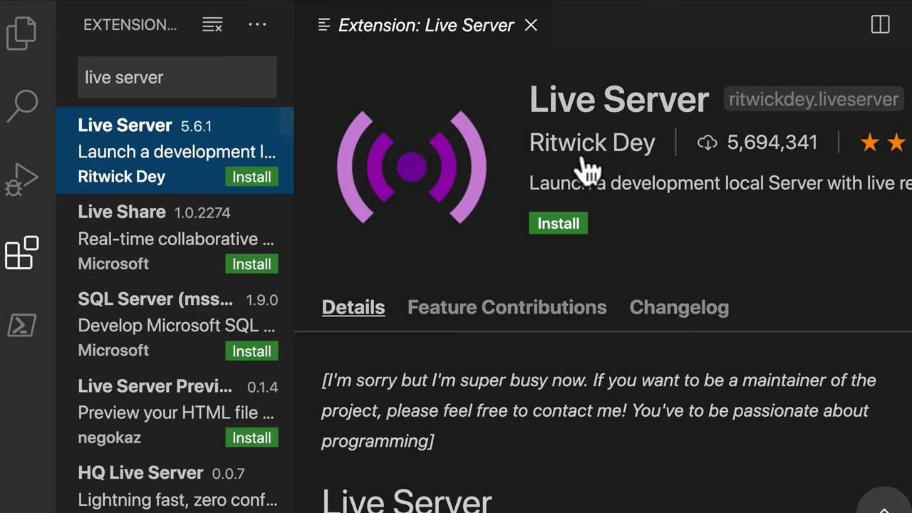
click(560, 224)
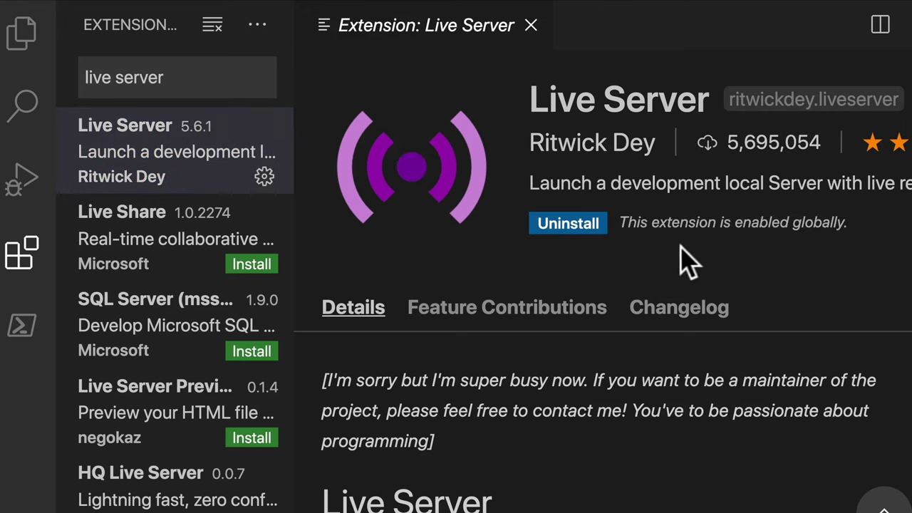
Step: Look through the Live Server extension's details and close its page
scroll(669, 424, down, 5)
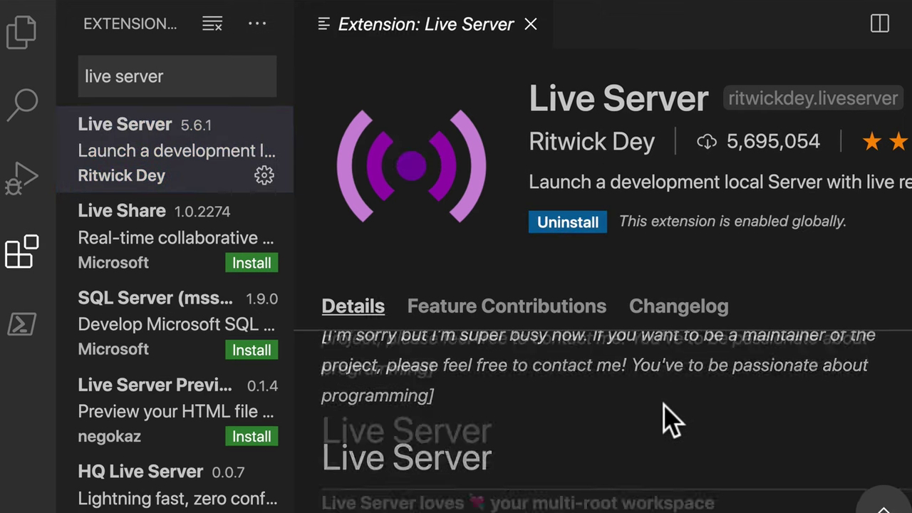
scroll(649, 353, down, 5)
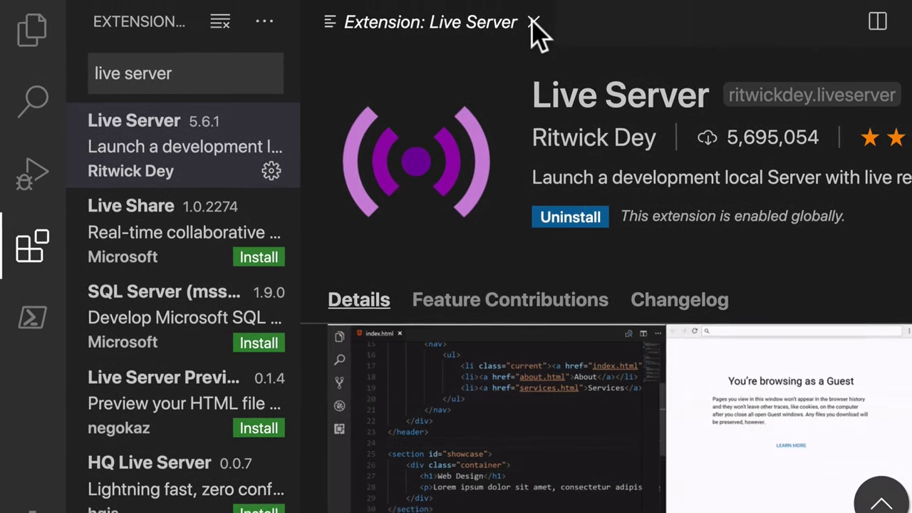
click(534, 23)
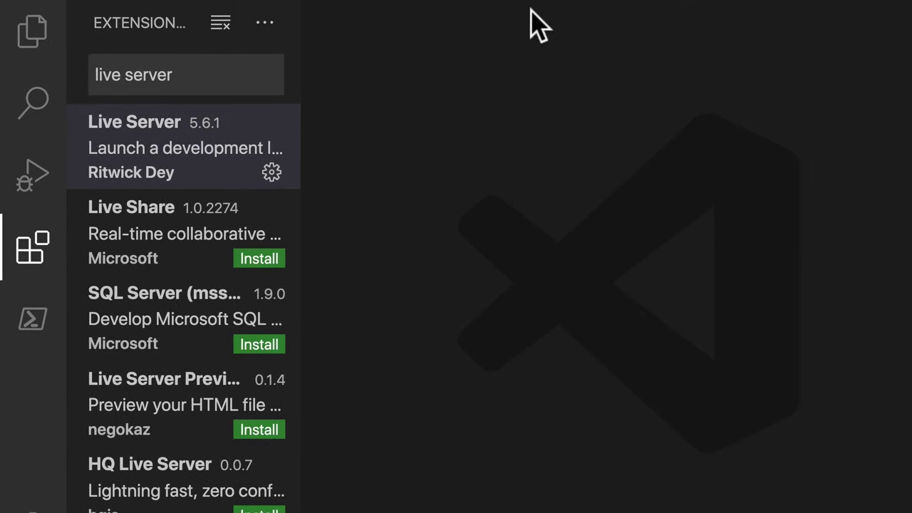
Step: Return to the project's file list and create the files index.html and style.css in the "-- template" folder
click(34, 34)
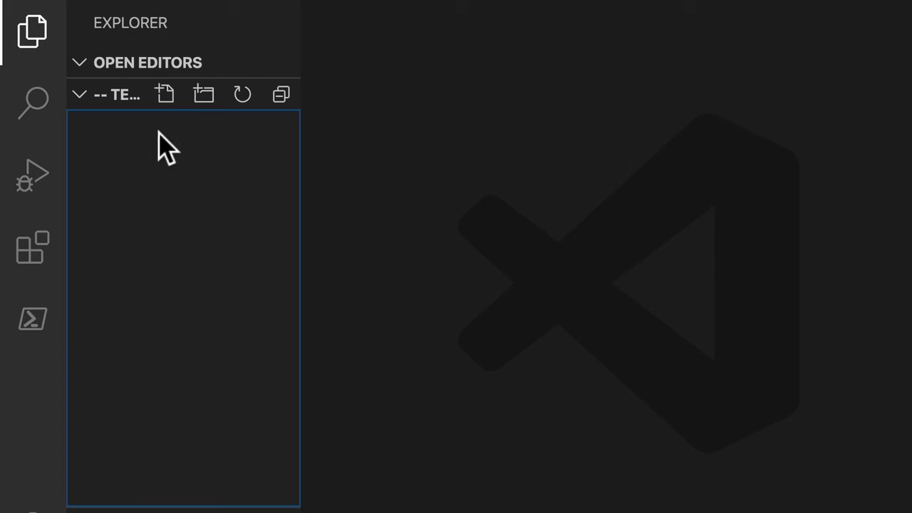
click(165, 96)
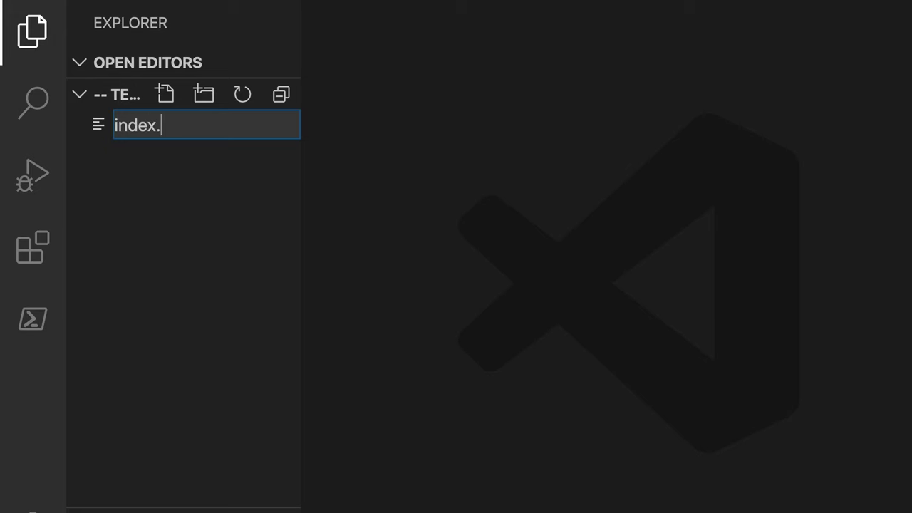
key(Return)
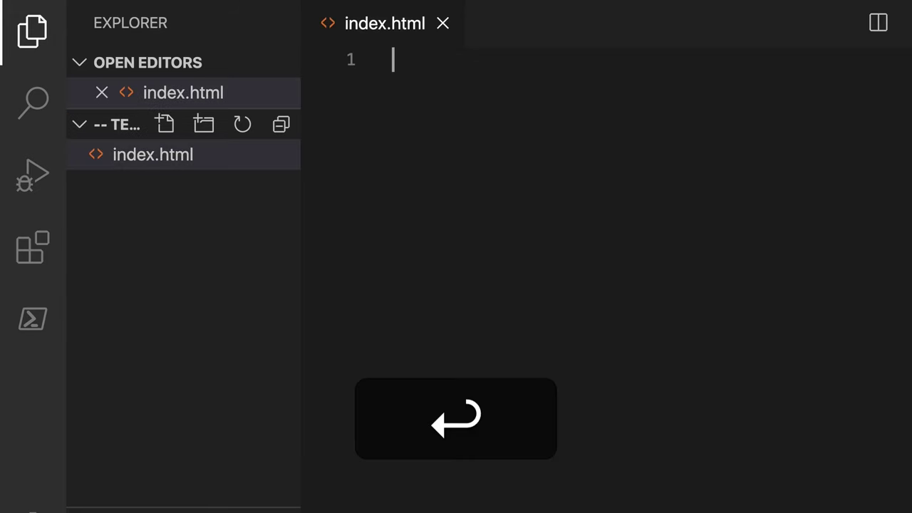
click(166, 124)
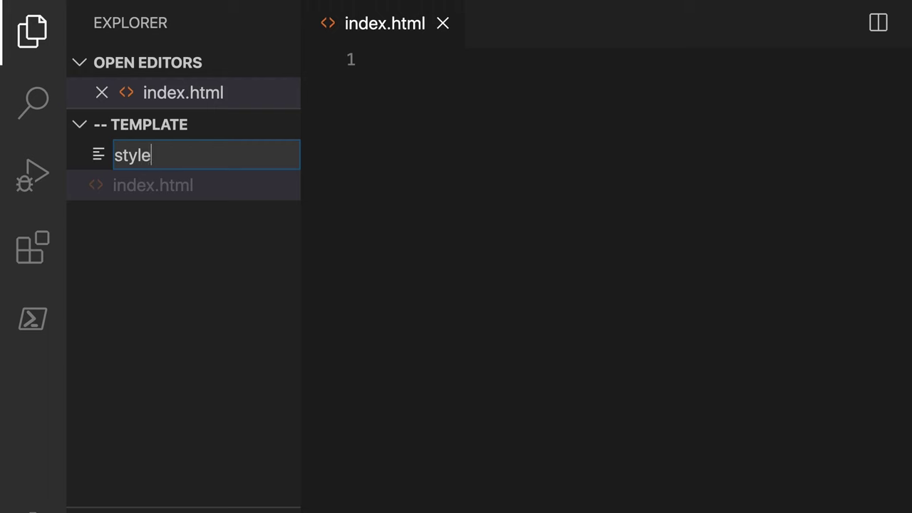
key(Return)
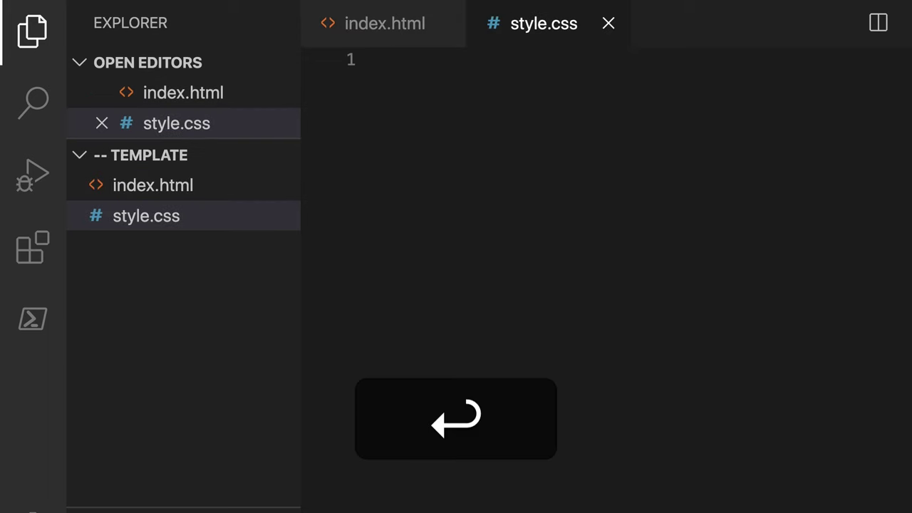
Step: Add another new file to the "-- template" folder beside the HTML and CSS files
click(165, 156)
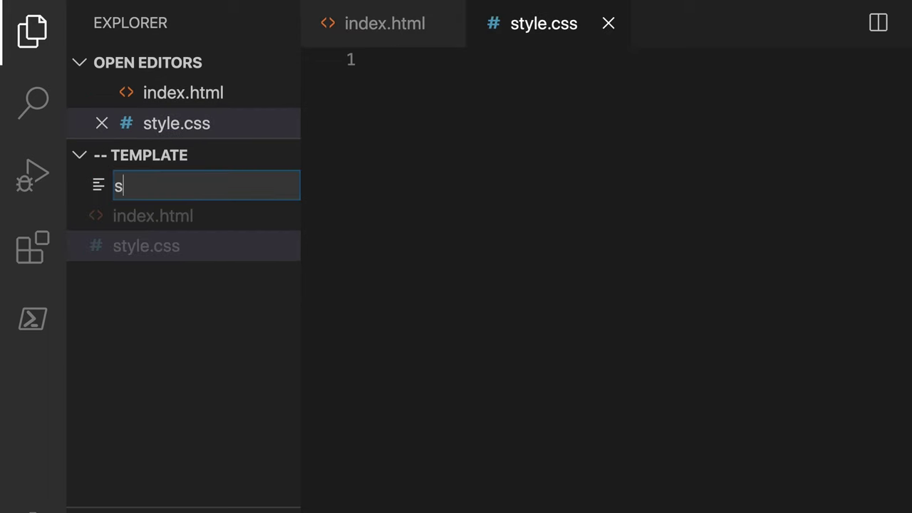